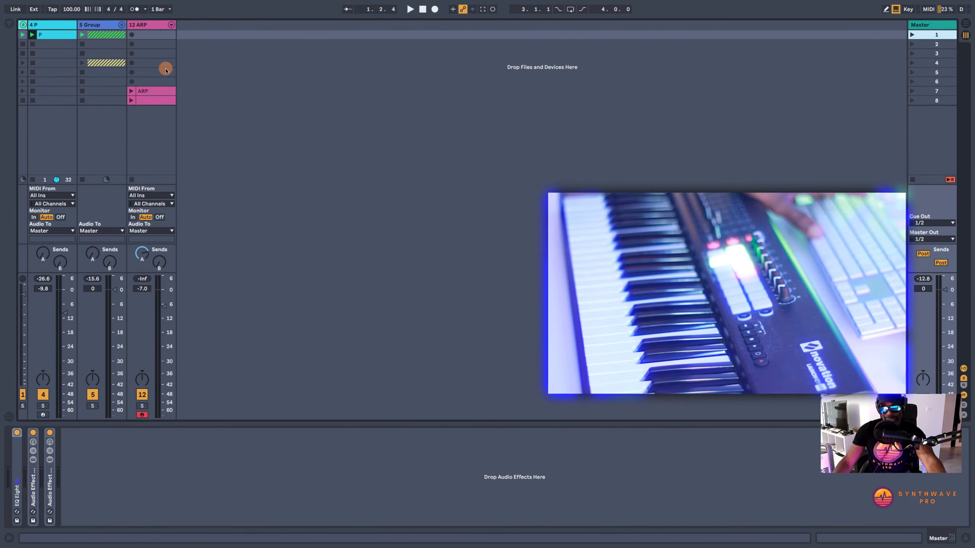
Launch scene 1 and record two arpeggio clips into the first two slots of the 12 ARP track.
left_click(912, 35)
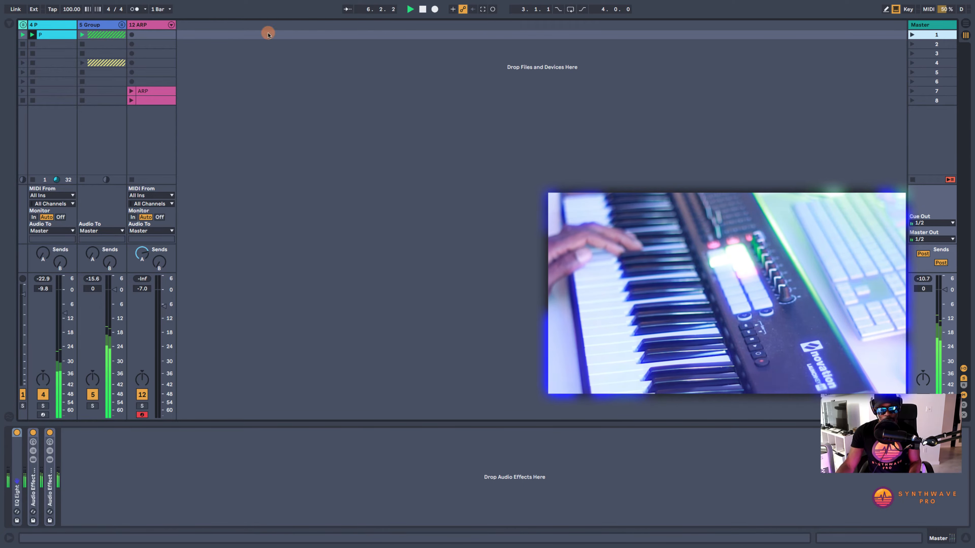
left_click(132, 35)
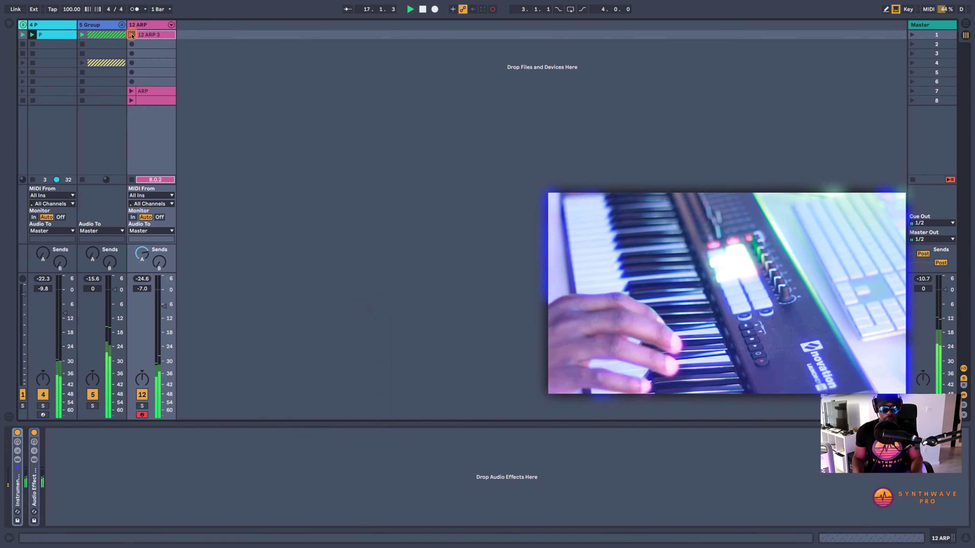
left_click(150, 48)
key("space")
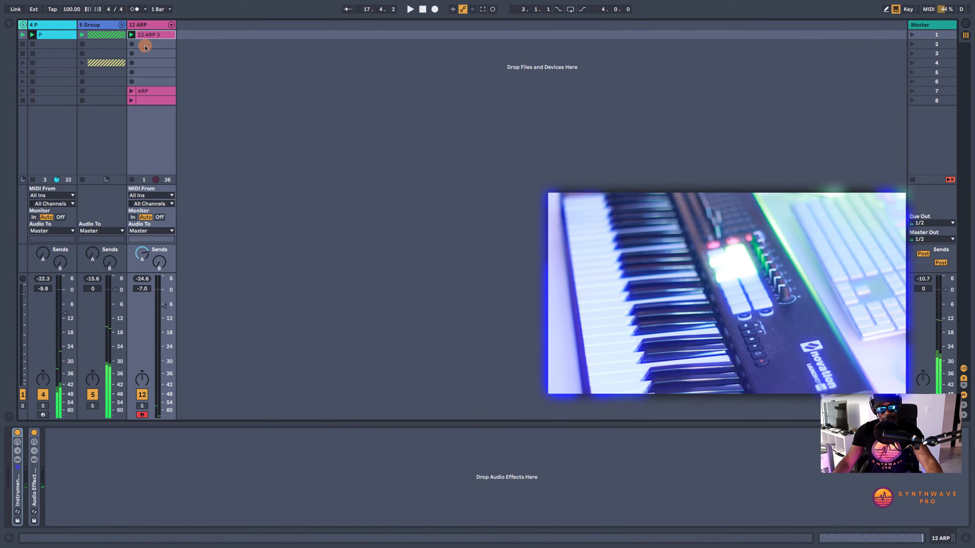
left_click(147, 48)
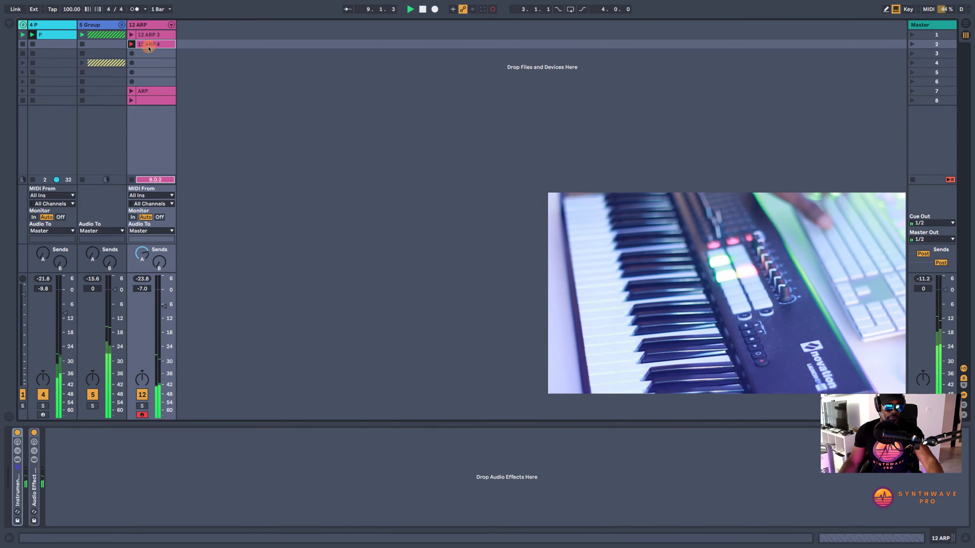
Rename the first recorded clip as UP and the second as DOWN.
key("b")
left_click(155, 35)
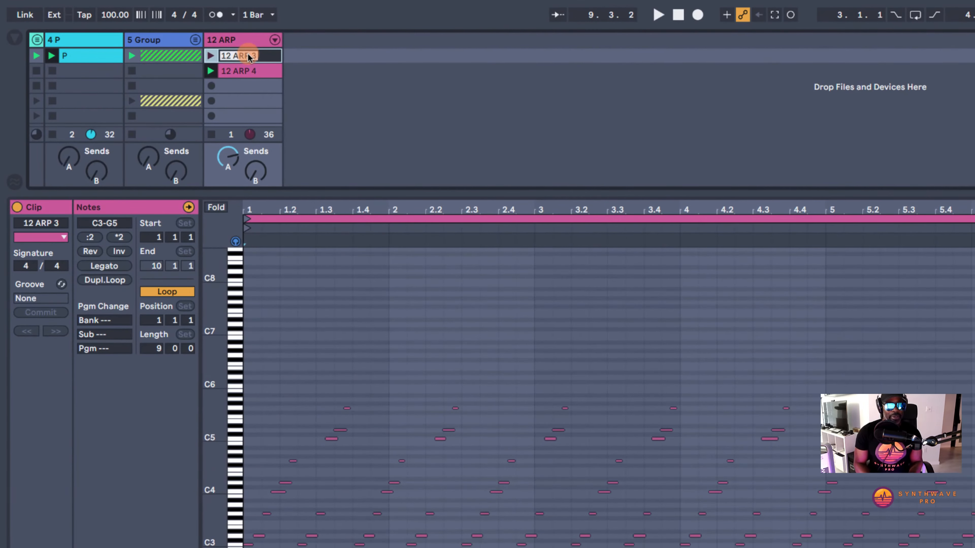
type("UP")
key("Return")
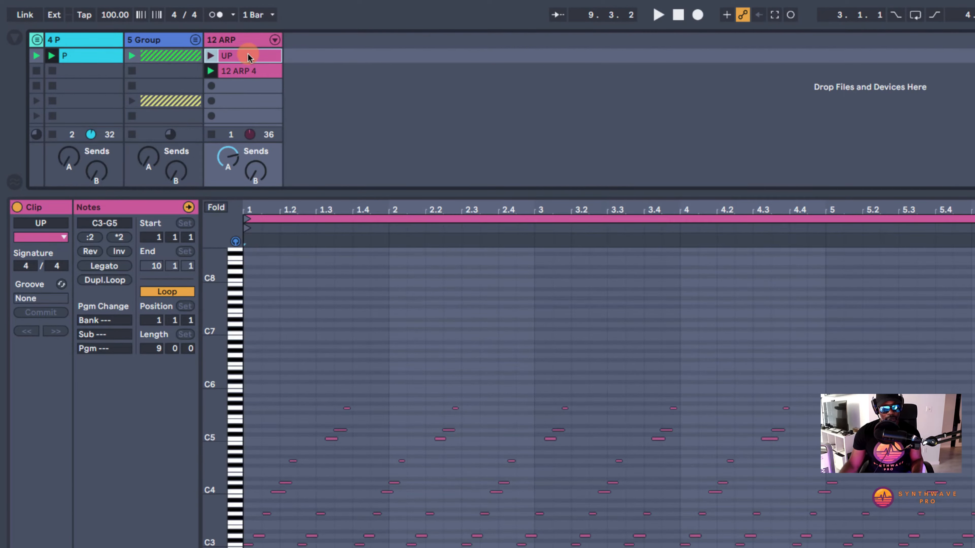
left_click(238, 72)
key("ctrl+r")
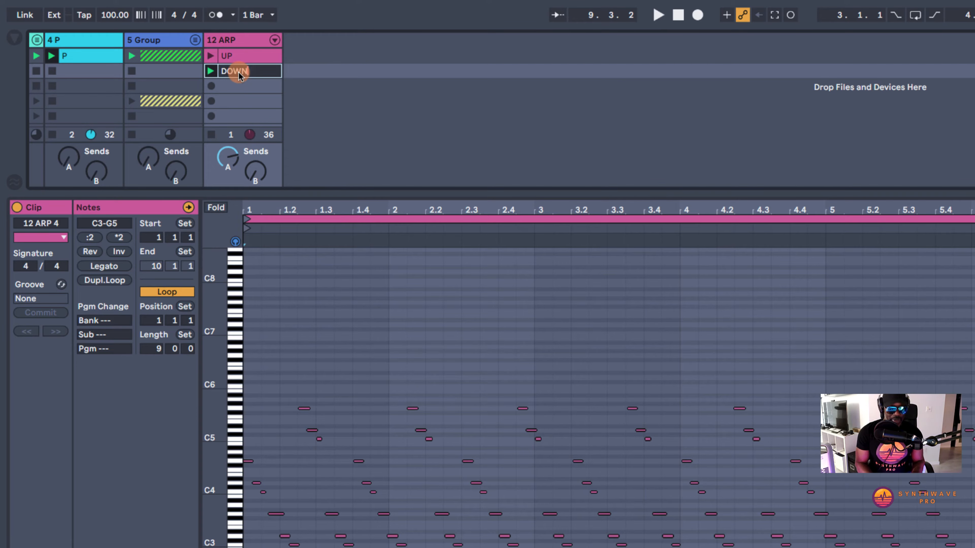
key("Return")
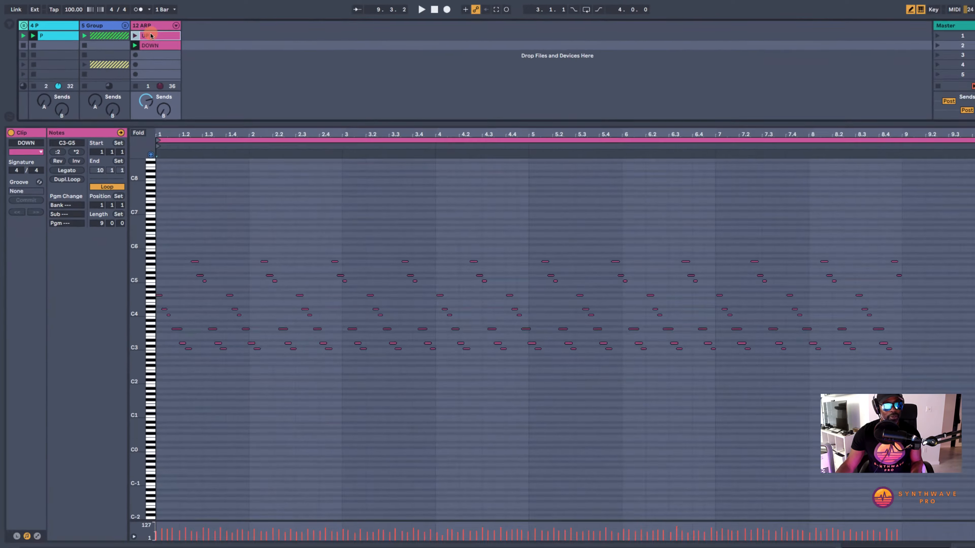
Quantize all notes of the UP clip to 1/16, adjusting note starts and ends at 100 %.
left_click(236, 57)
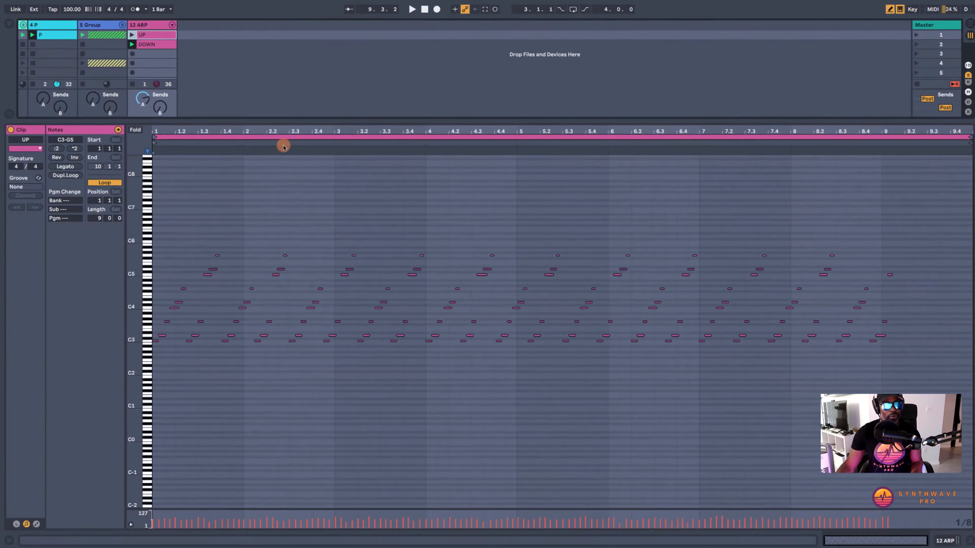
key("b")
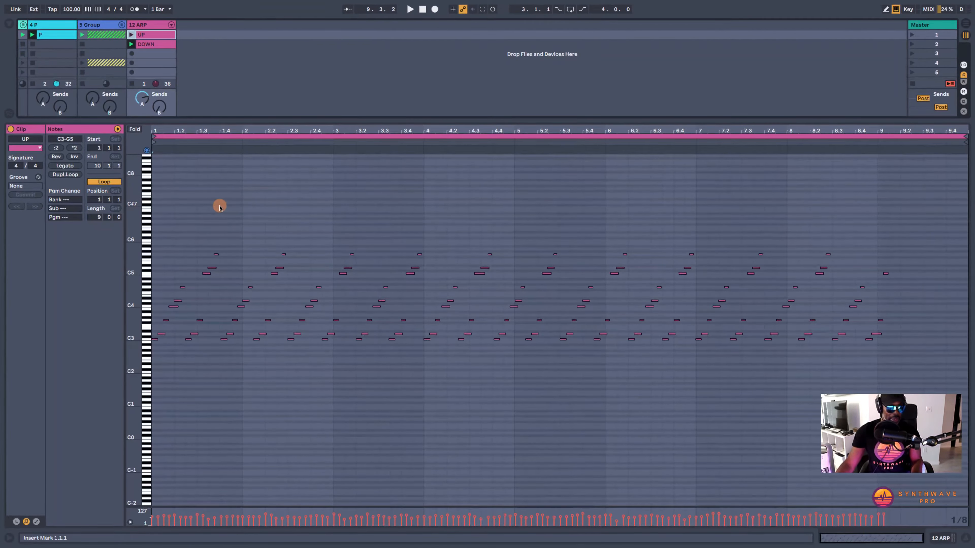
left_click(220, 207)
key("ctrl+a")
key("ctrl+shift+u")
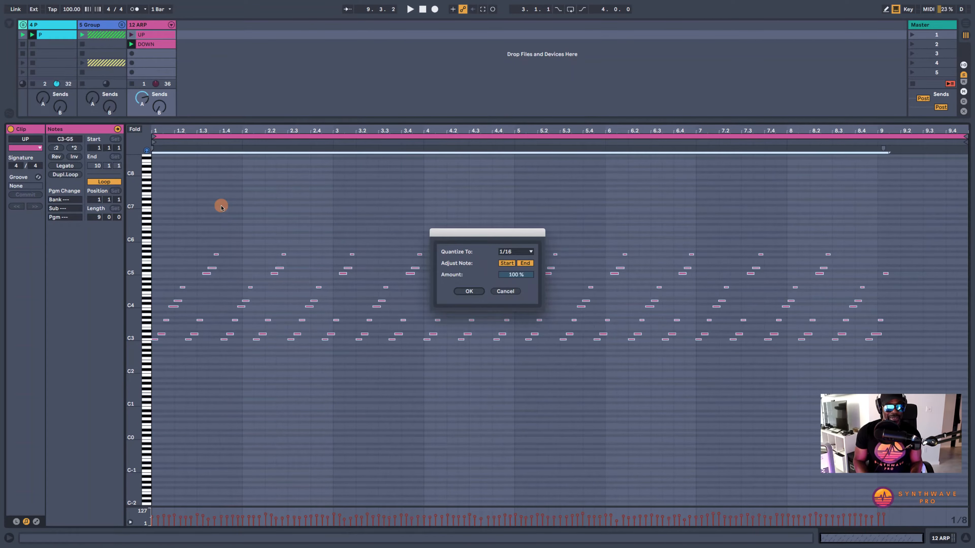
key("Return")
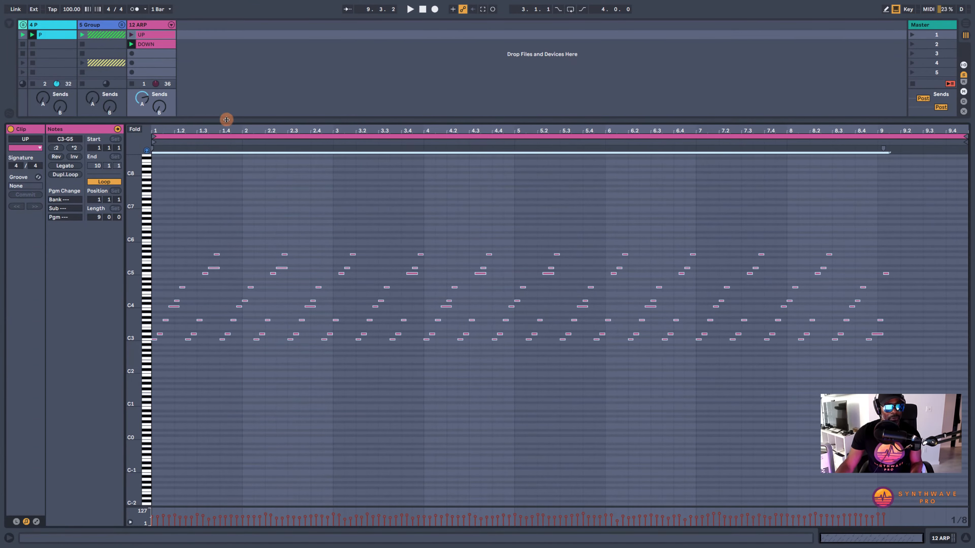
Solo the 12 ARP track, turn on the metronome and play the UP clip.
left_click_drag(224, 120, 212, 321)
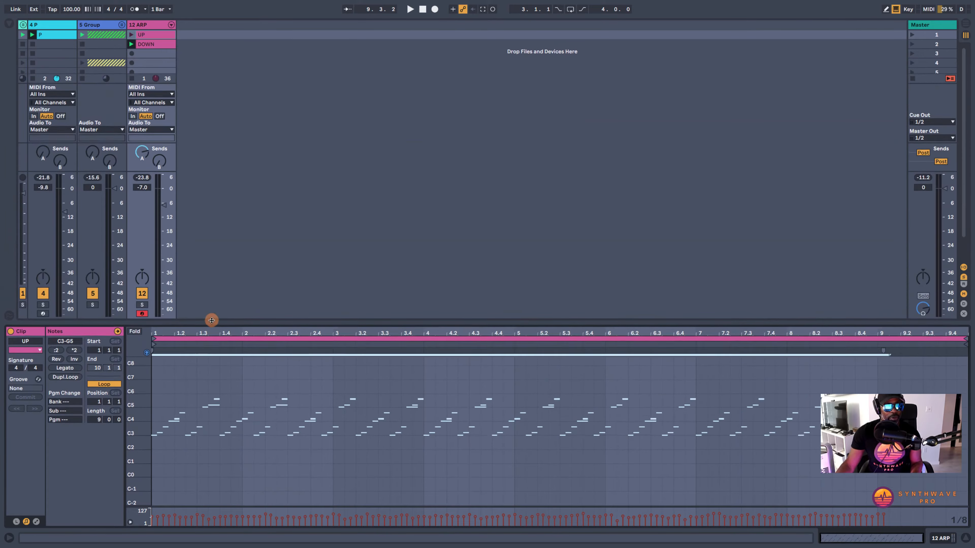
left_click(142, 304)
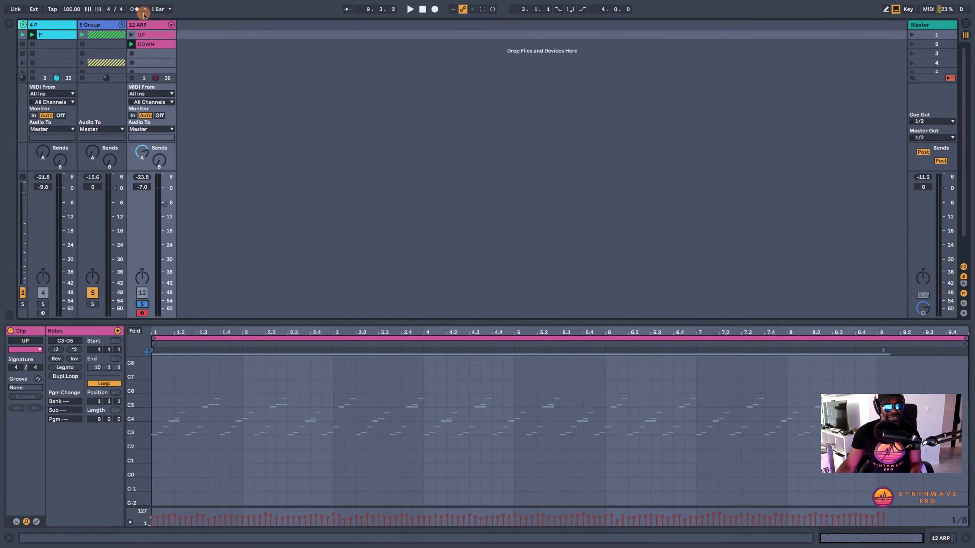
left_click(134, 8)
left_click(148, 36)
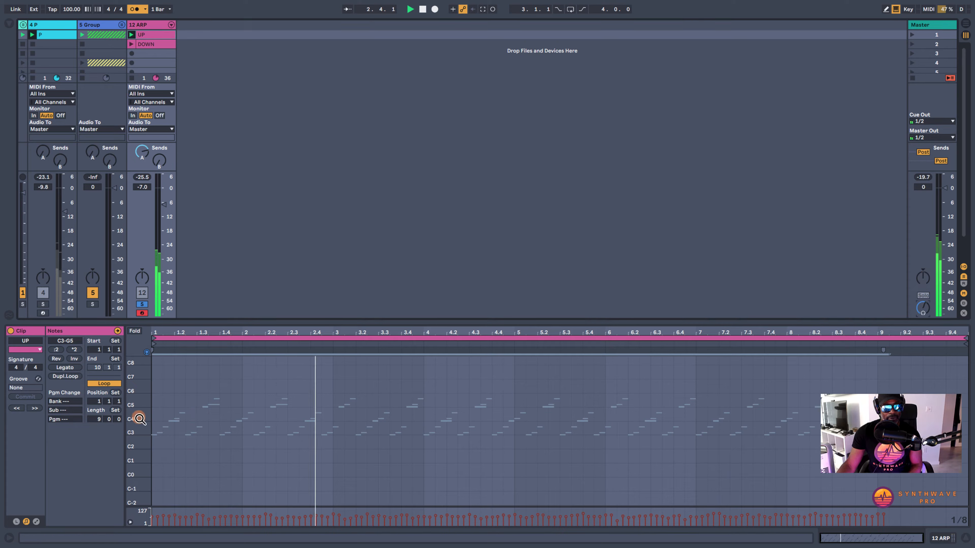
Shorten the UP clip's loop to 8 bars so it ends at bar 9.
left_click_drag(137, 418, 140, 421)
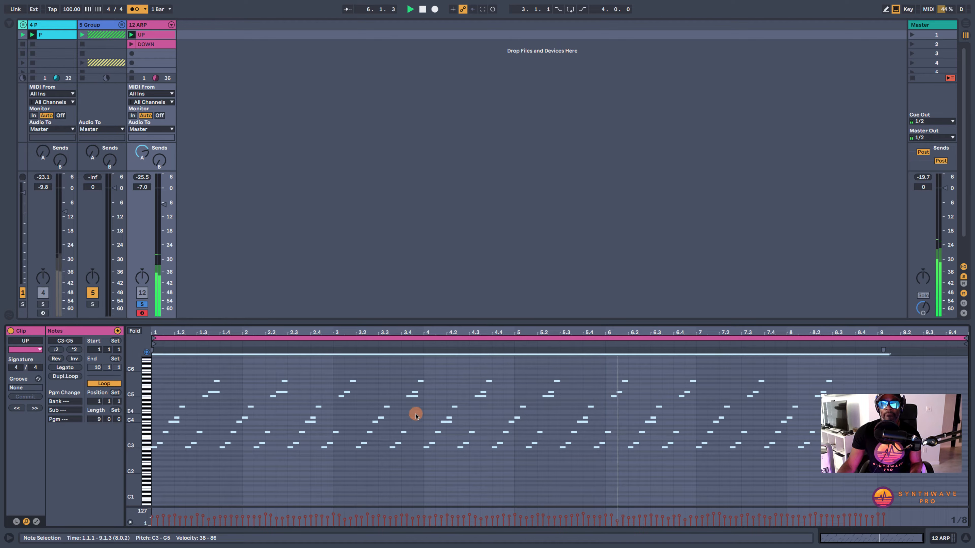
left_click_drag(966, 337, 879, 340)
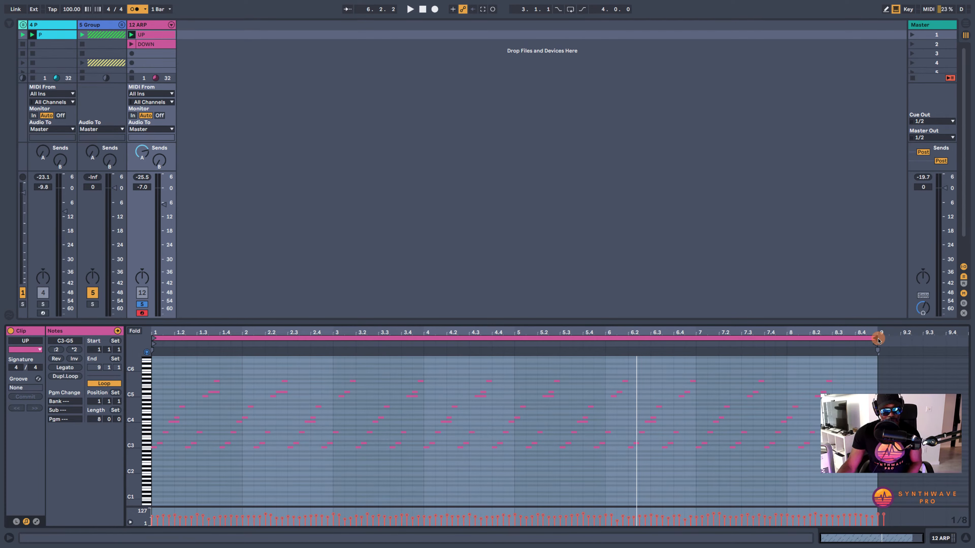
Examine the opening rising notes of the UP clip up close, selecting the first D3 and G3 in turn.
left_click_drag(210, 330, 210, 355)
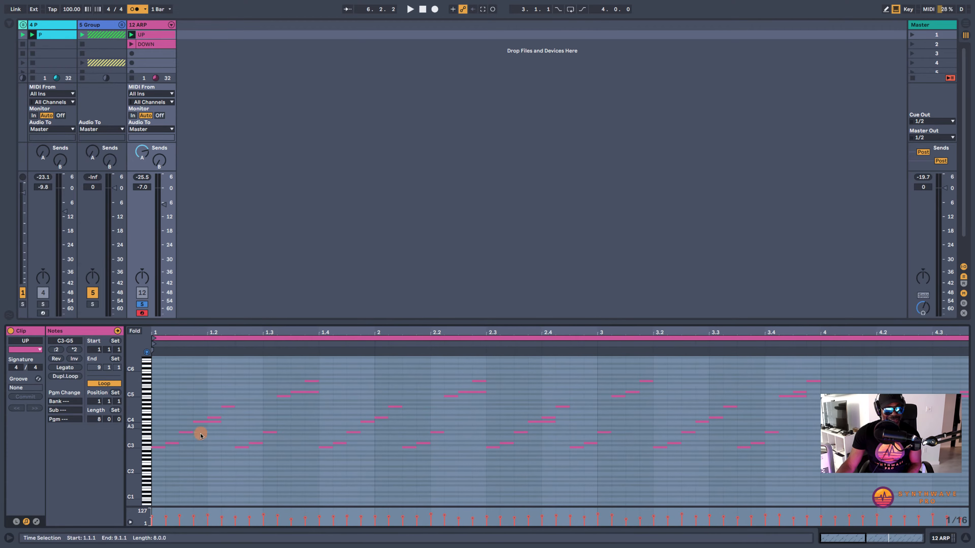
left_click(201, 435)
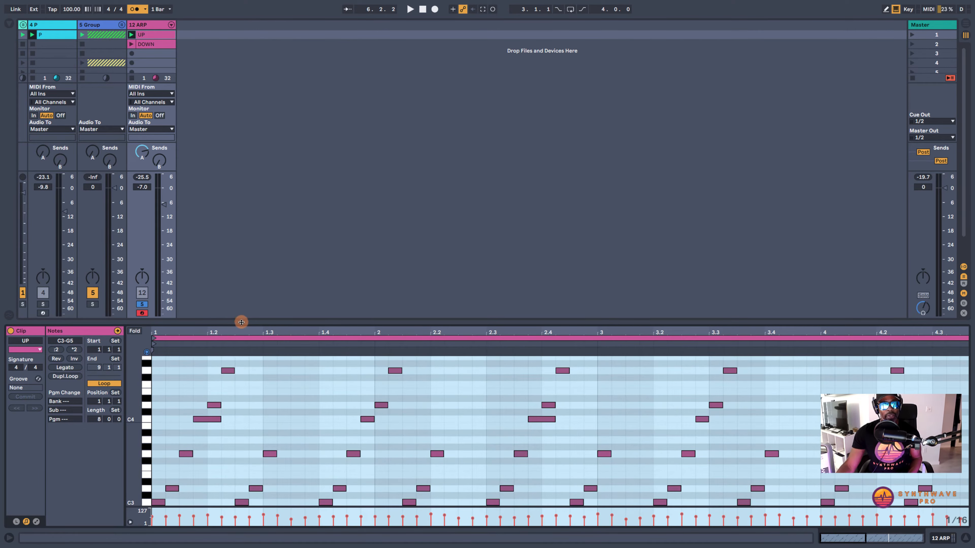
left_click_drag(241, 322, 300, 155)
scroll(266, 244, "up", 4)
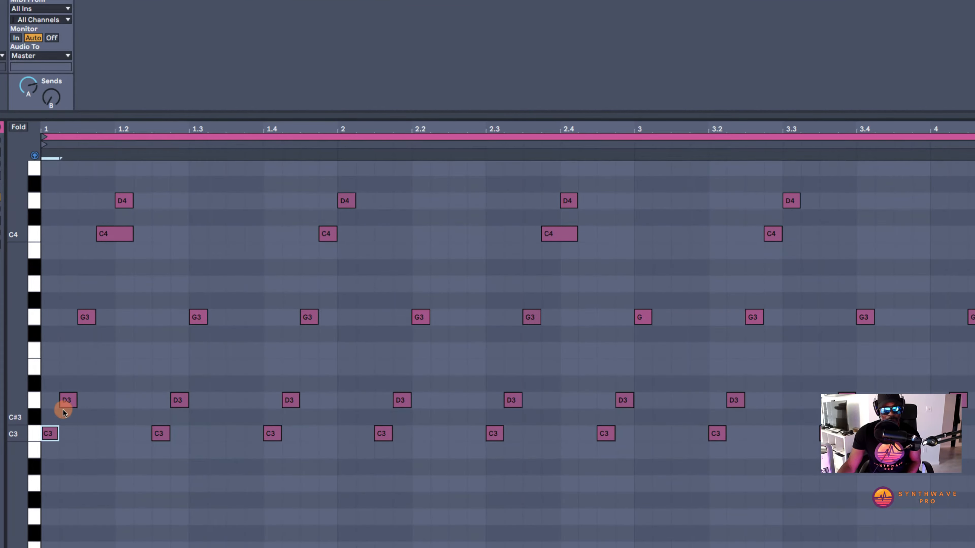
left_click(66, 402)
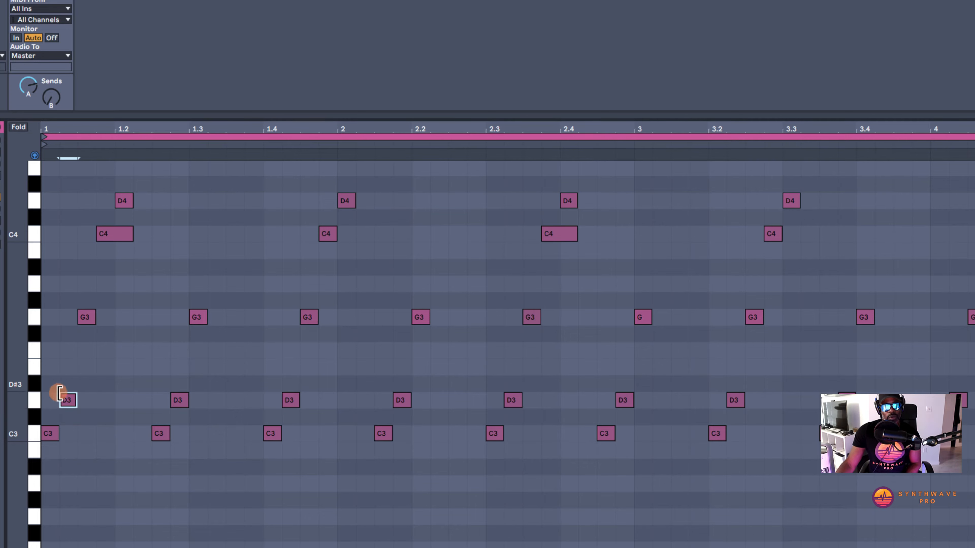
left_click(85, 317)
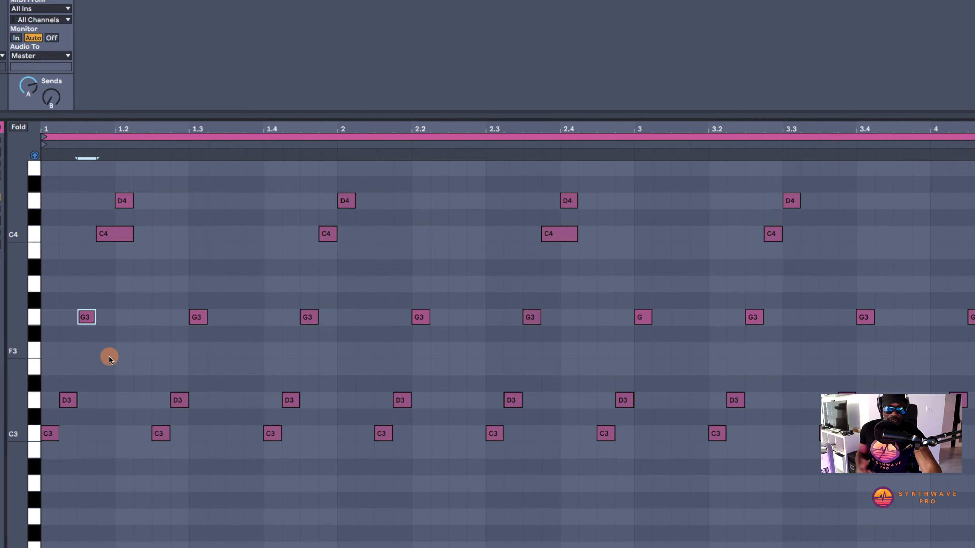
key("space")
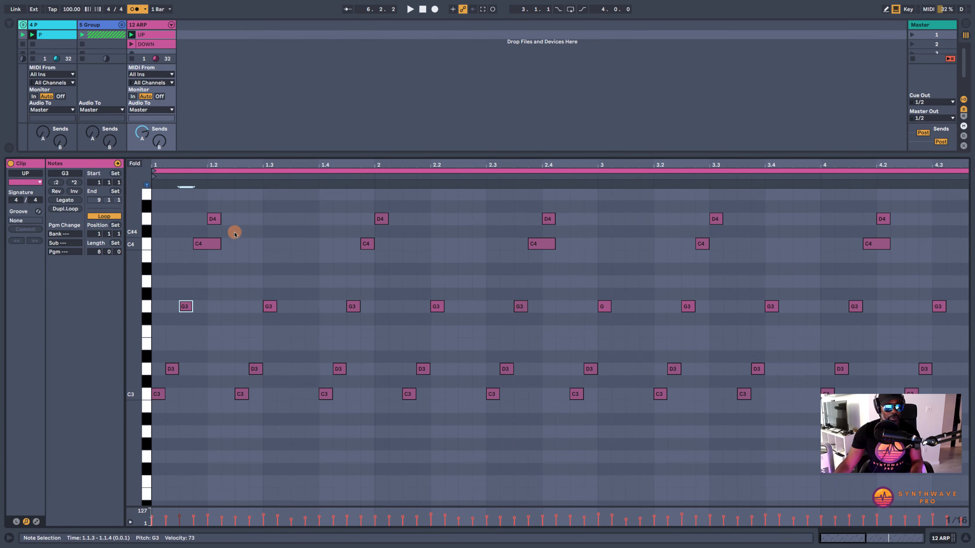
Shorten the overlong C4 notes throughout the UP clip and its last D3 note to a sixteenth each.
left_click_drag(232, 165, 244, 167)
scroll(275, 230, "up", 3)
left_click_drag(242, 292, 225, 292)
scroll(250, 265, "up", 1)
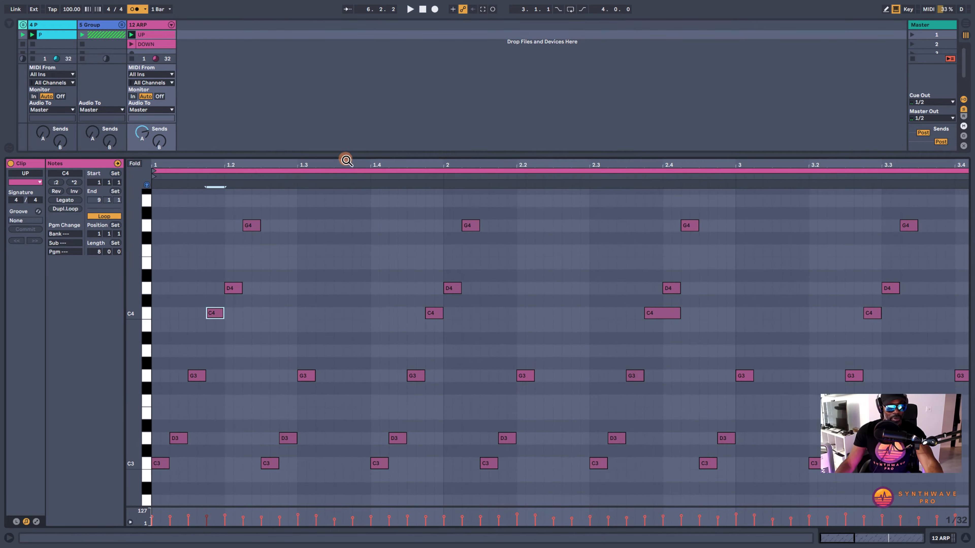
left_click_drag(346, 161, 346, 162)
left_click_drag(685, 314, 670, 320)
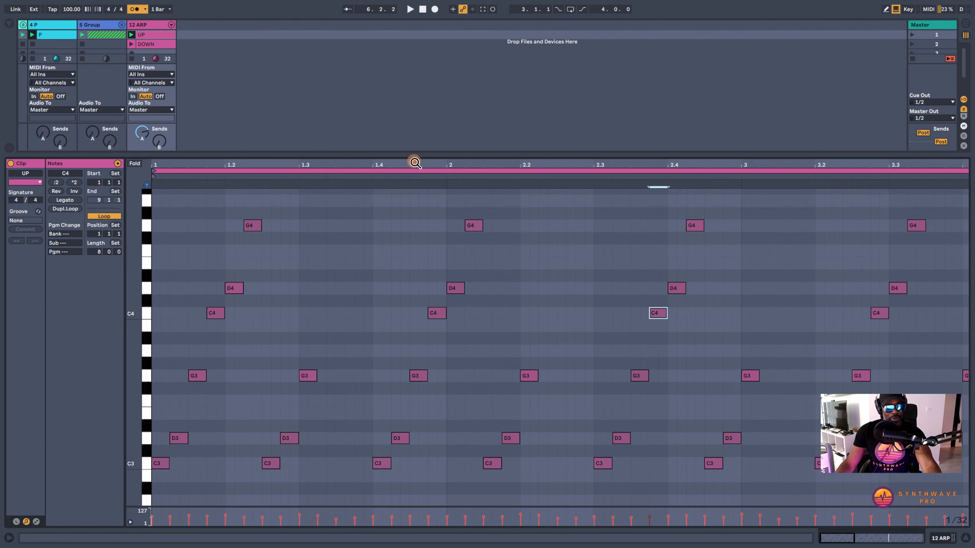
left_click_drag(414, 162, 414, 160)
left_click_drag(582, 314, 574, 315)
left_click_drag(777, 314, 771, 313)
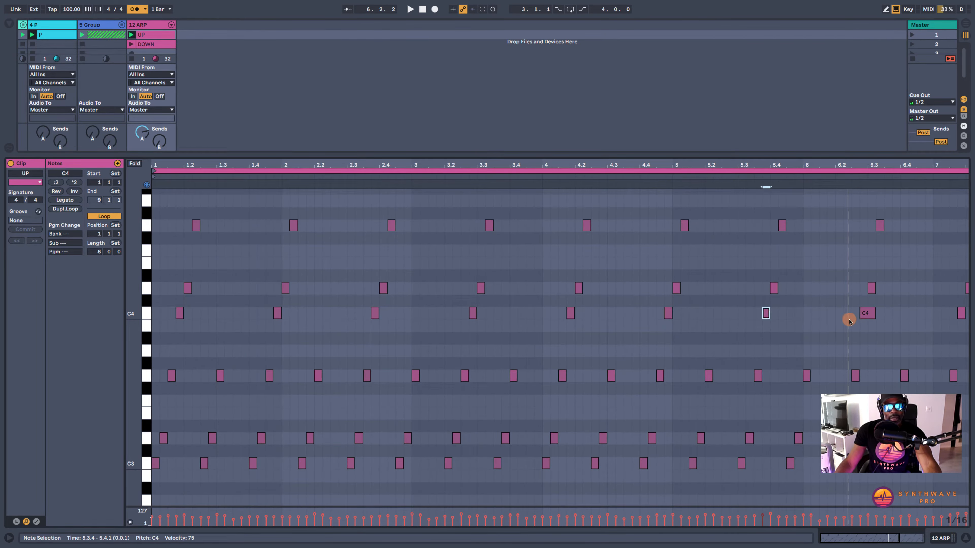
left_click_drag(875, 315, 868, 318)
left_click_drag(868, 165, 868, 165)
left_click(948, 438)
left_click_drag(551, 162, 550, 162)
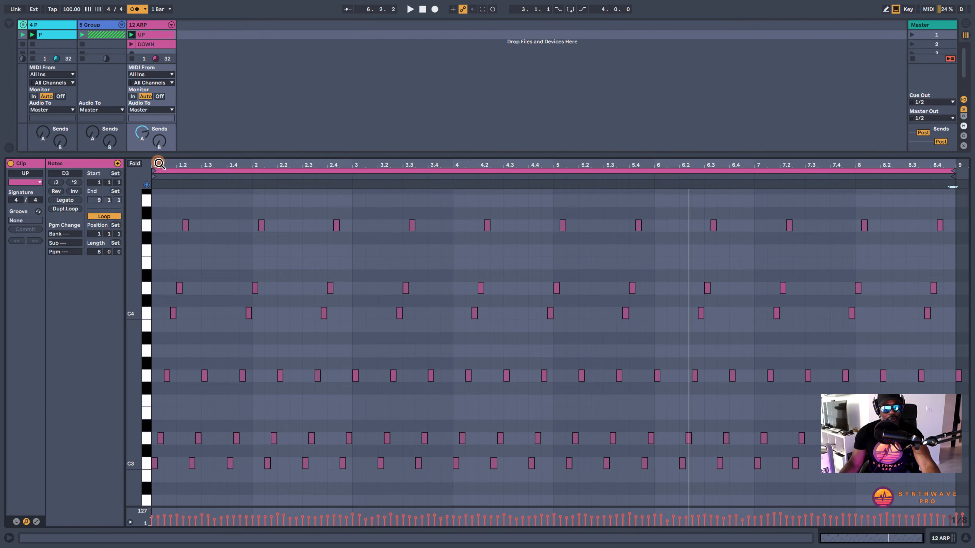
Play back the UP clip, examine the note pattern of its first bar and select the opening C3, D3 and G3 notes.
left_click_drag(158, 163, 197, 189)
key("super+2")
key("super+2")
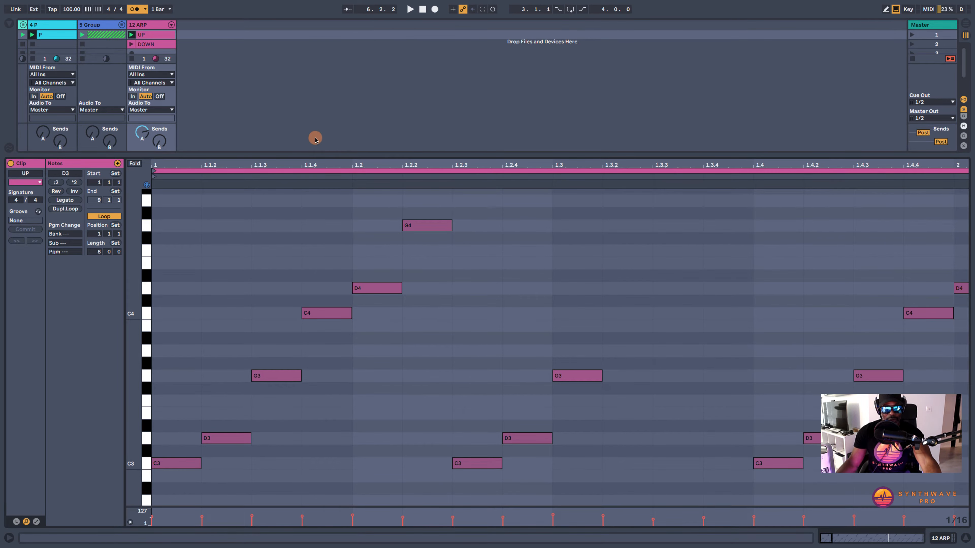
key("space")
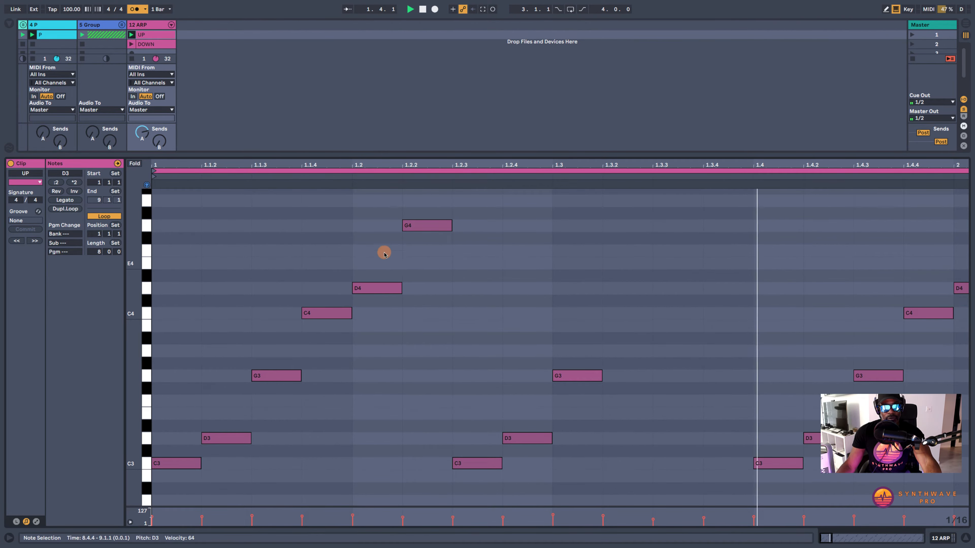
left_click_drag(133, 266, 142, 261)
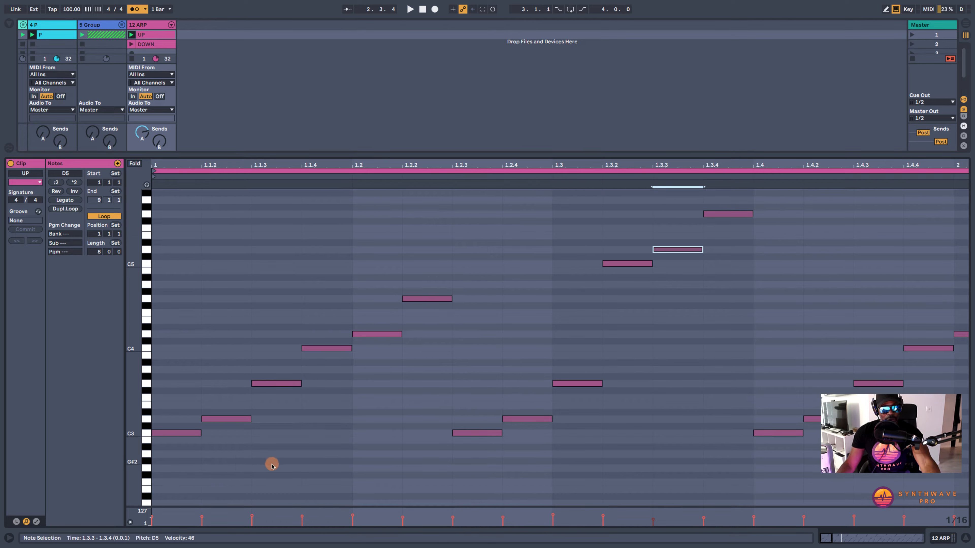
left_click_drag(277, 466, 161, 350)
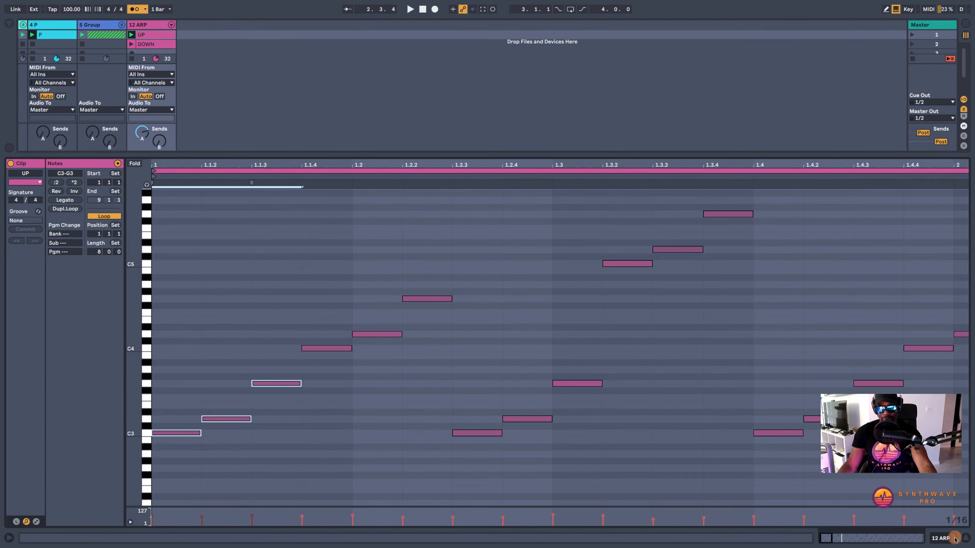
Quantize all notes of the DOWN clip to 1/16, adjusting note starts and ends at 100 %.
left_click(153, 45)
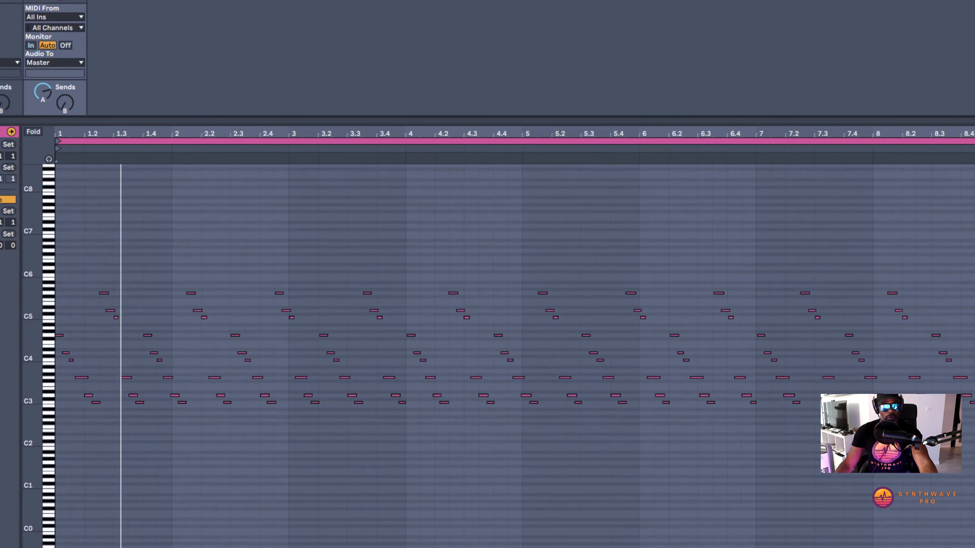
left_click(232, 251)
key("ctrl+a")
key("ctrl+shift+u")
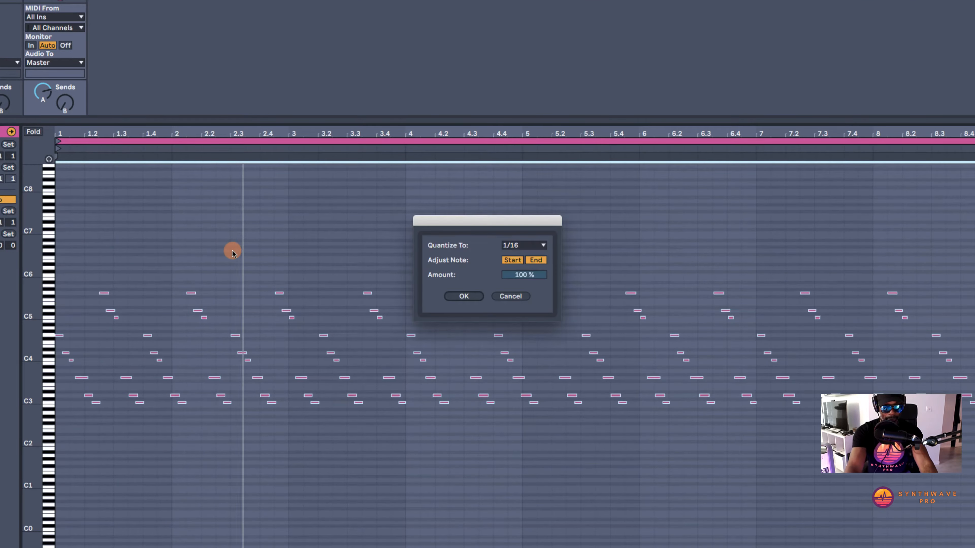
key("Return")
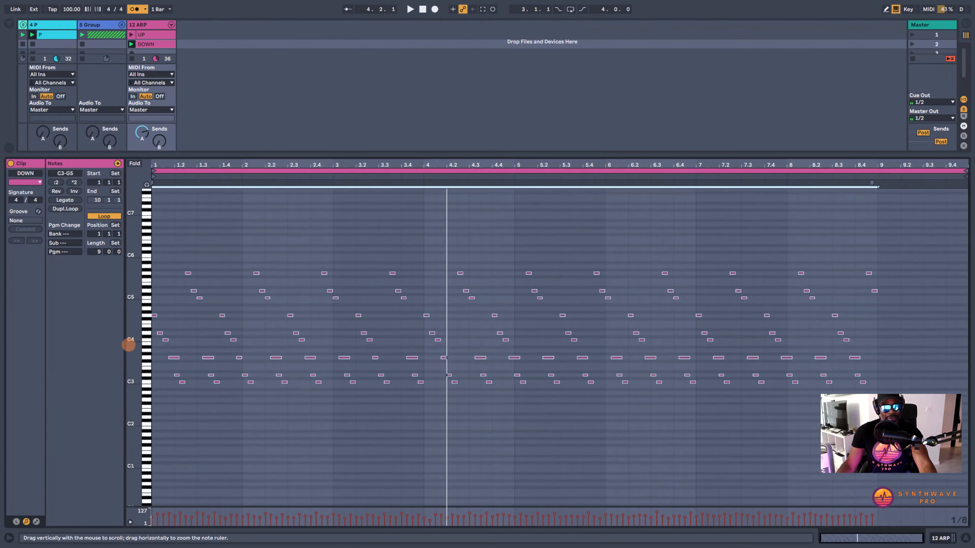
Examine the note pattern at the start of the DOWN clip up close.
key("z")
left_click_drag(169, 165, 170, 166)
left_click_drag(138, 379, 131, 381)
left_click(458, 437)
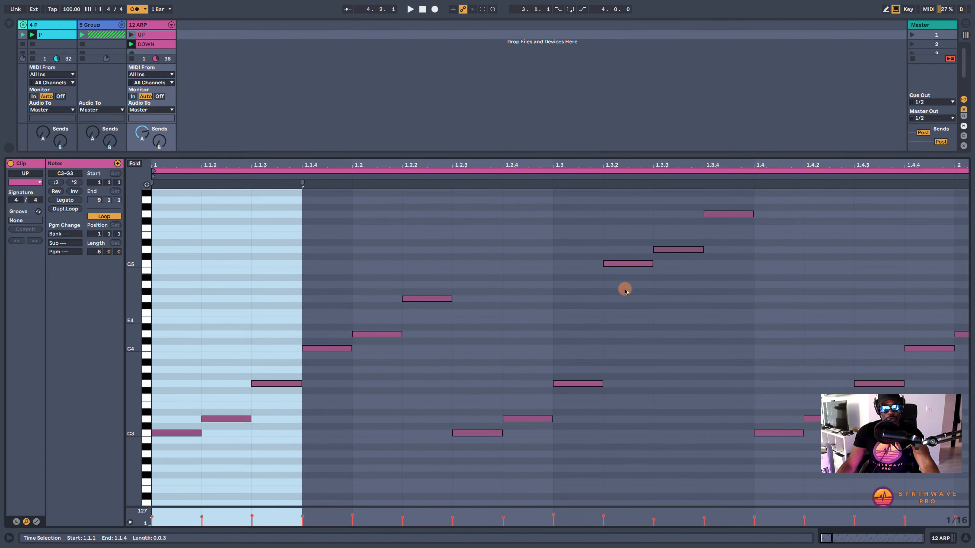
Create an empty MIDI clip in the slot below DOWN on the ARP track and name it MANUAL.
left_click(945, 539)
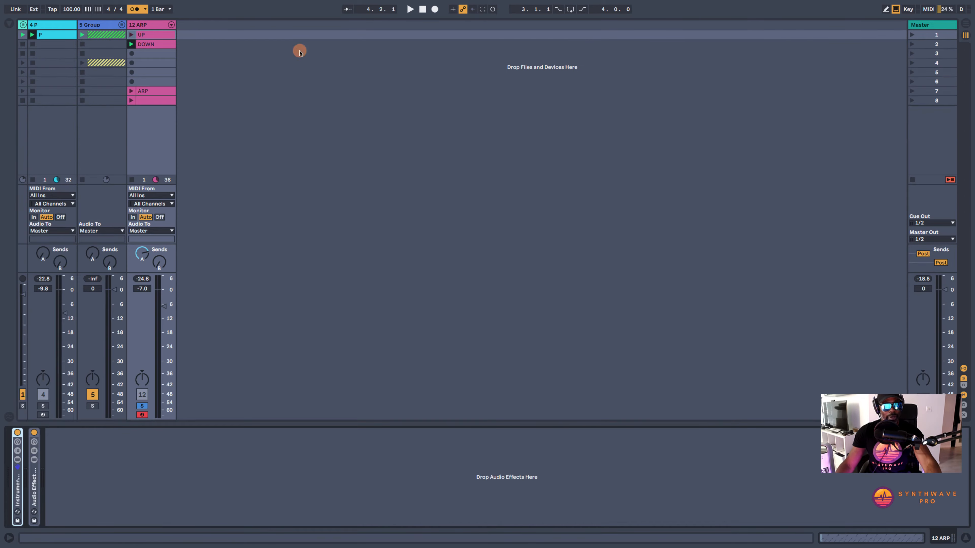
double_click(150, 54)
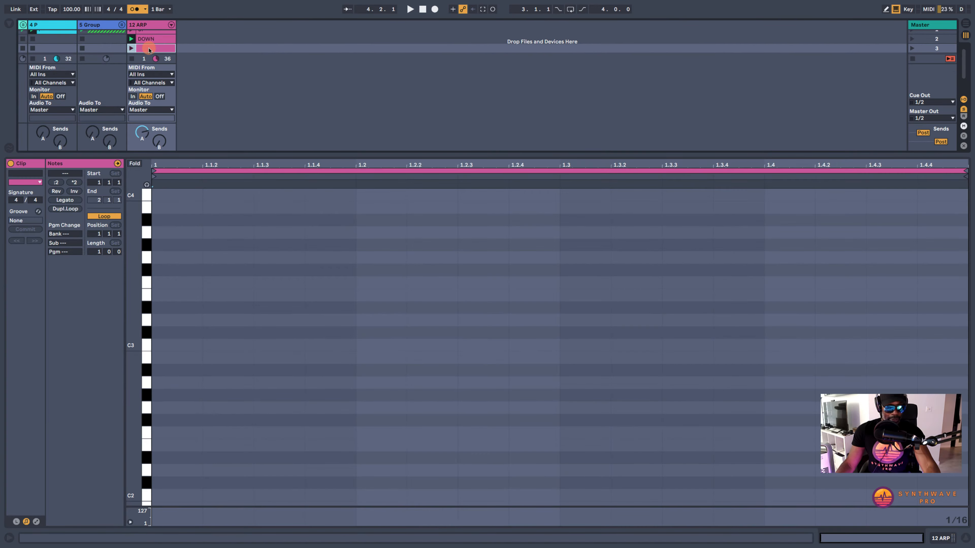
key("ctrl+r")
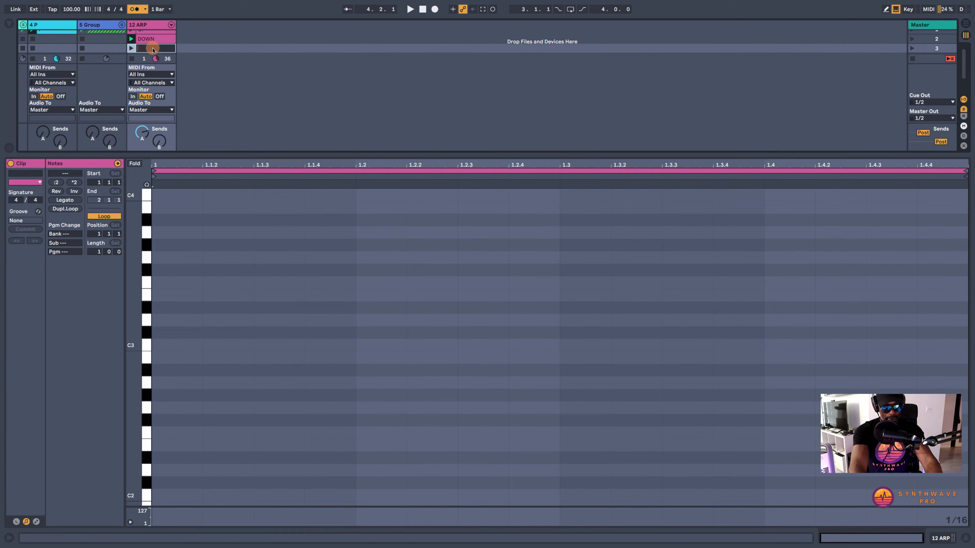
type("MAN")
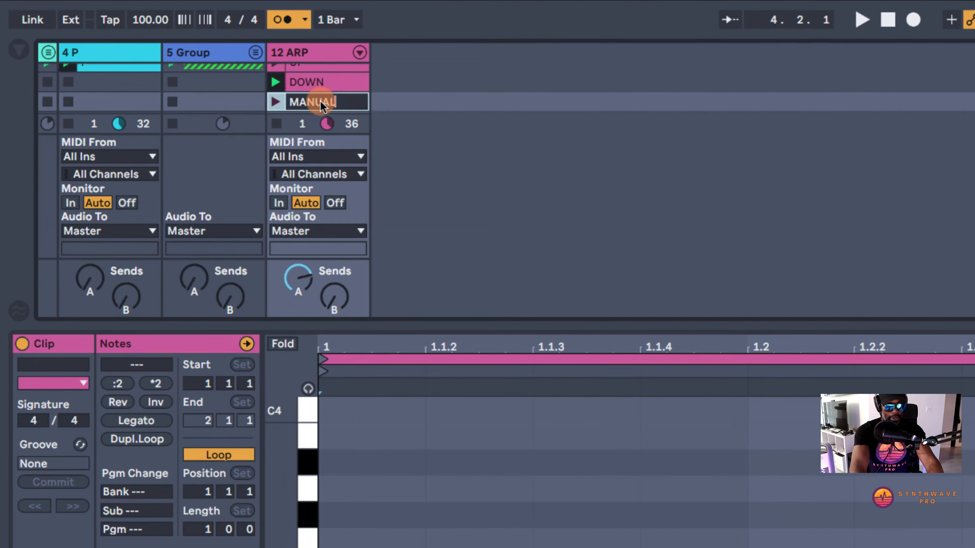
type("UAL")
key("Return")
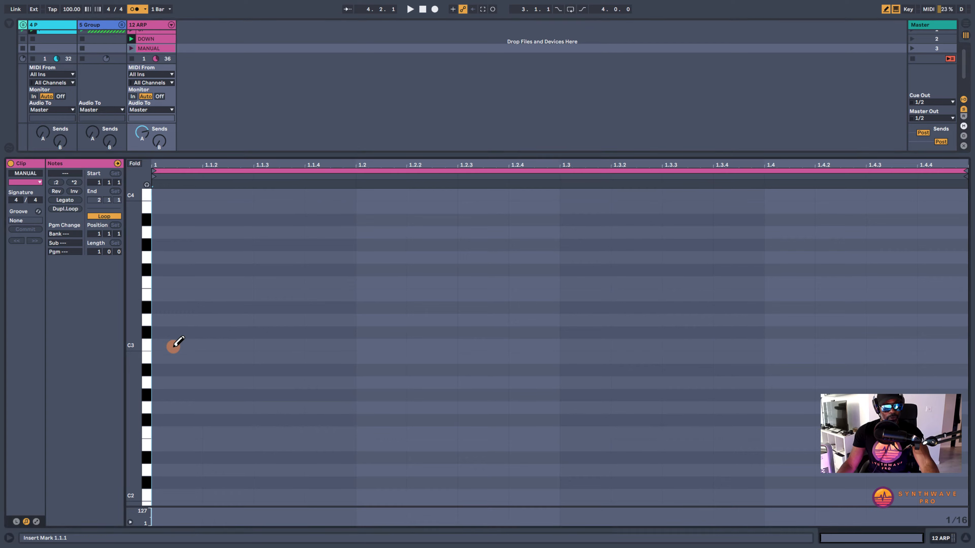
Add consecutive sixteenth notes C3, D3 and G3 at the start of the MANUAL clip and play it.
left_click(175, 344)
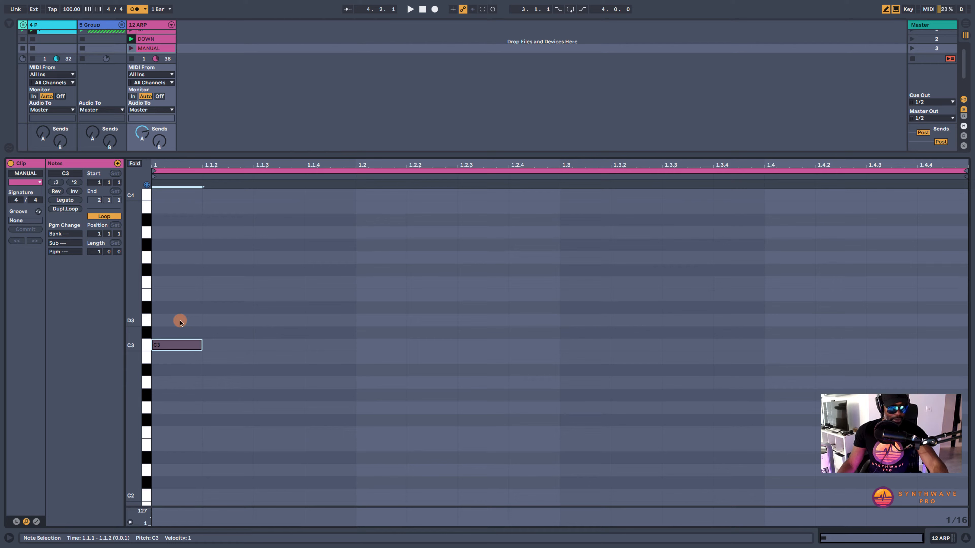
key("b")
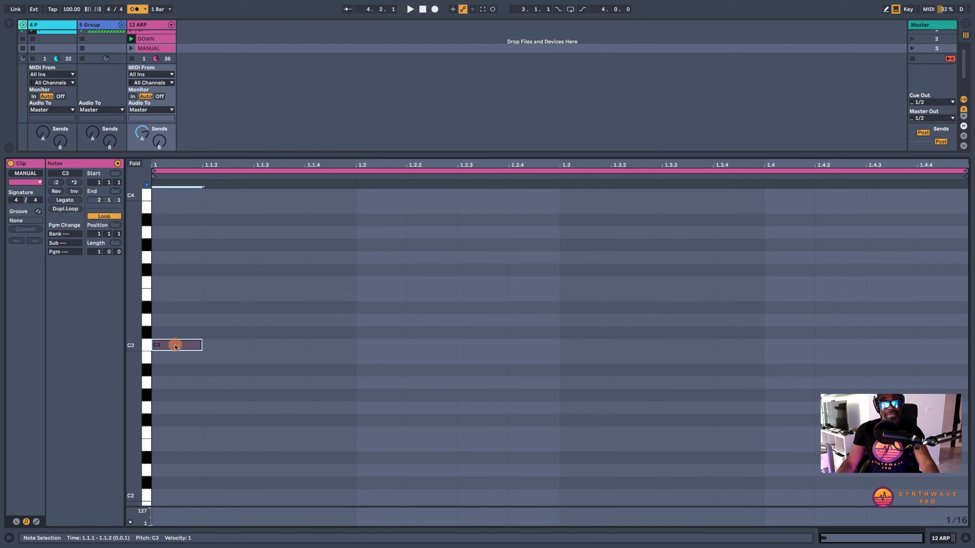
left_click_drag(175, 347, 283, 266, "alt")
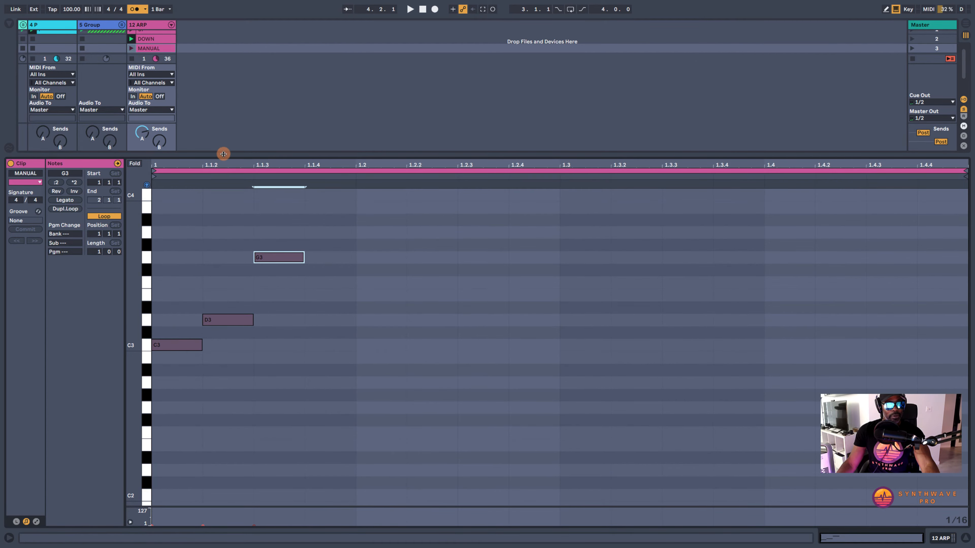
left_click_drag(222, 154, 226, 210)
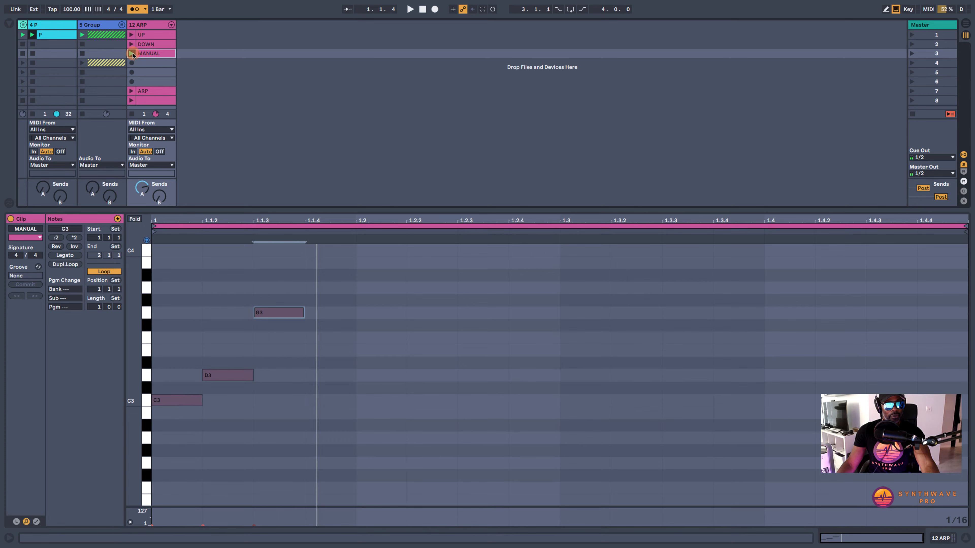
Duplicate the C3, D3 and G3 notes to 1.1.4 and transpose the copies up one octave.
left_click_drag(277, 418, 153, 252)
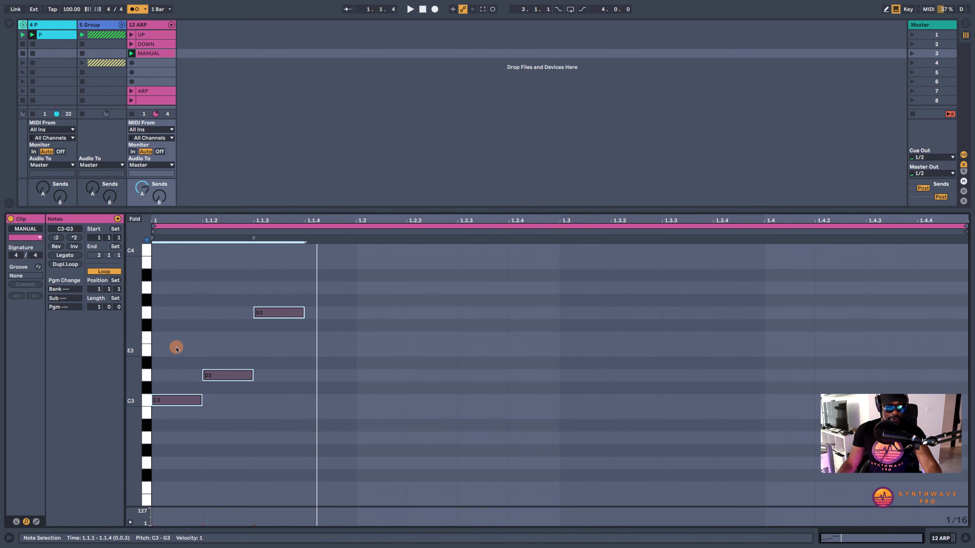
key("ctrl+d")
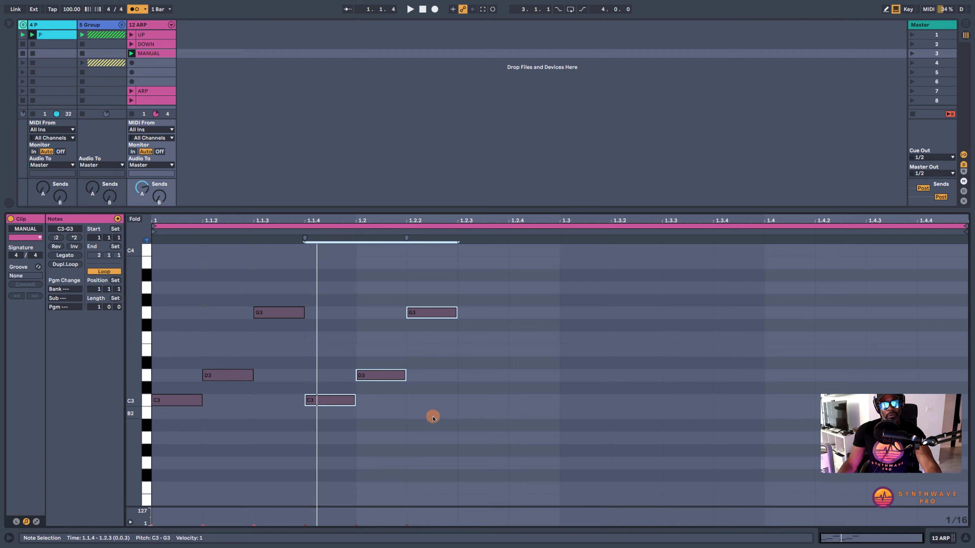
left_click_drag(435, 427, 329, 264)
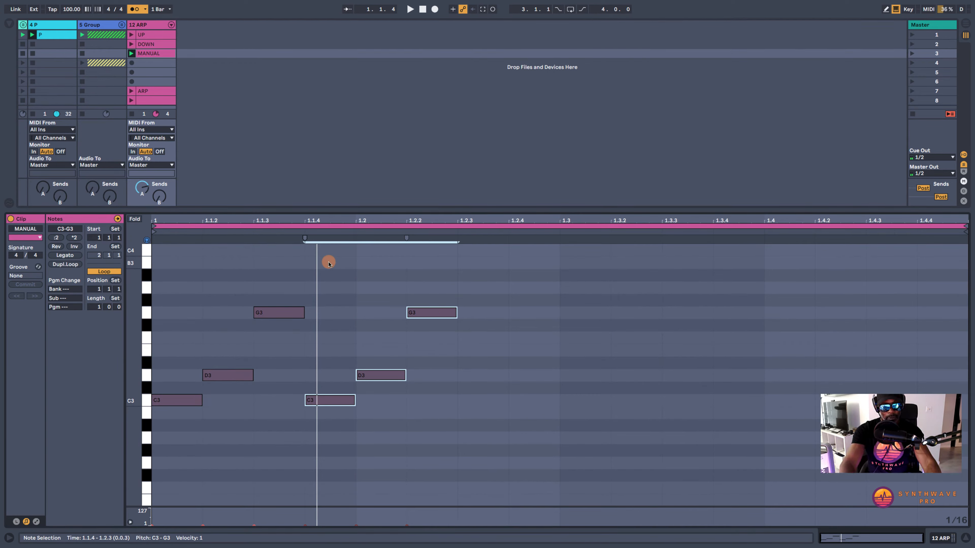
key("shift+Up")
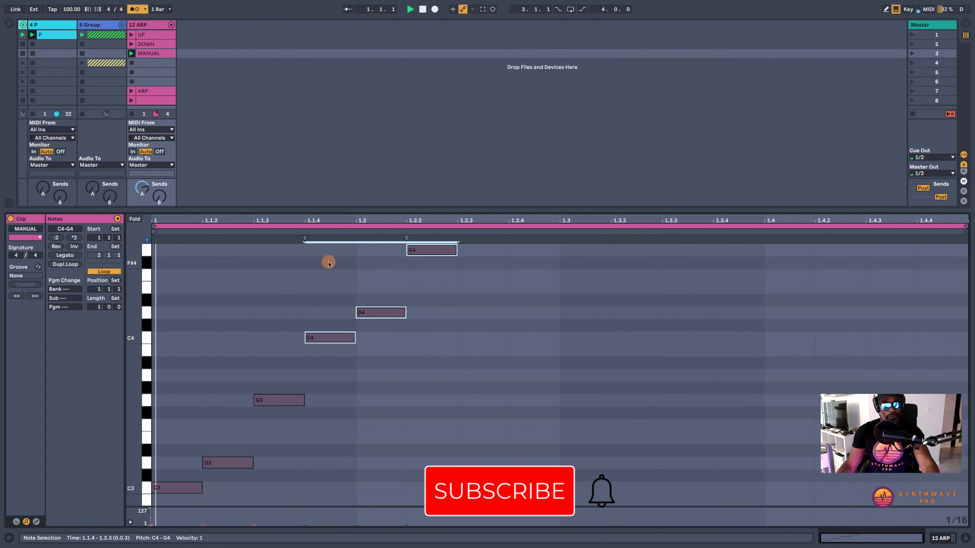
Duplicate the C4, D4 and G4 notes to 1.2.3, transpose the copies down one octave and play the clip.
left_click_drag(396, 211, 403, 106)
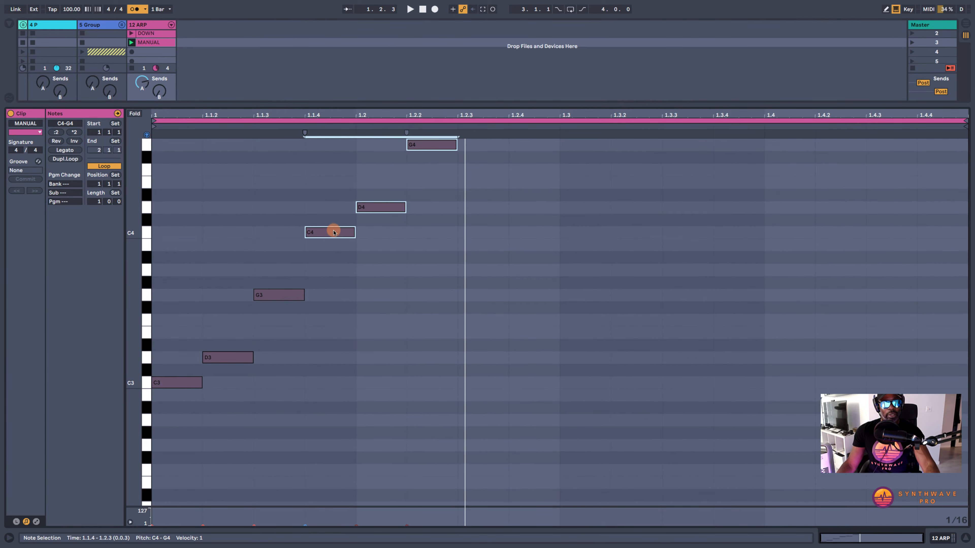
key("ctrl+d")
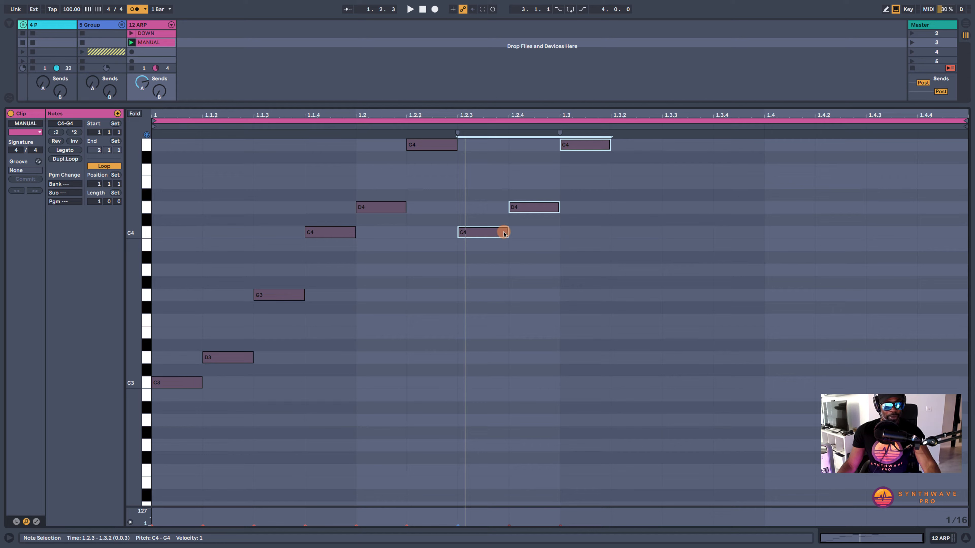
key("shift+Down")
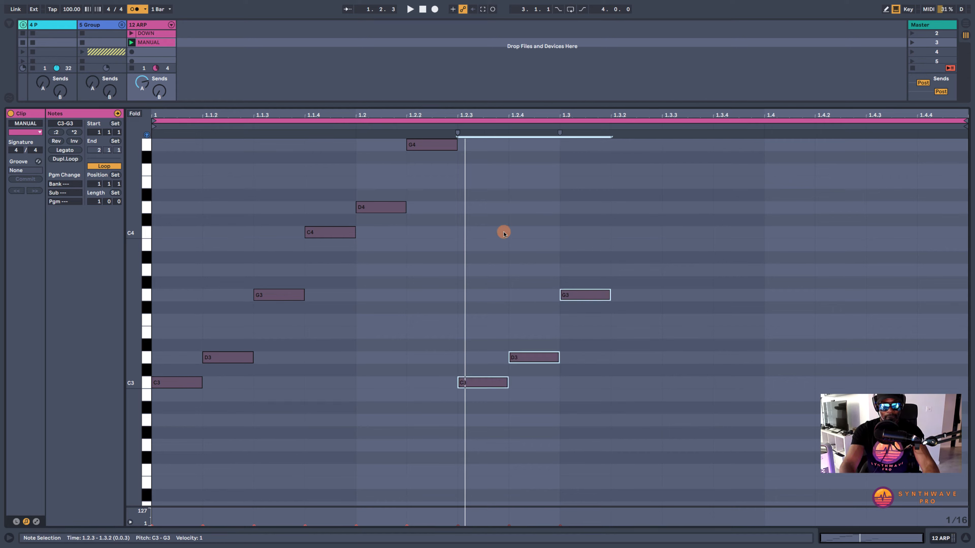
key("space")
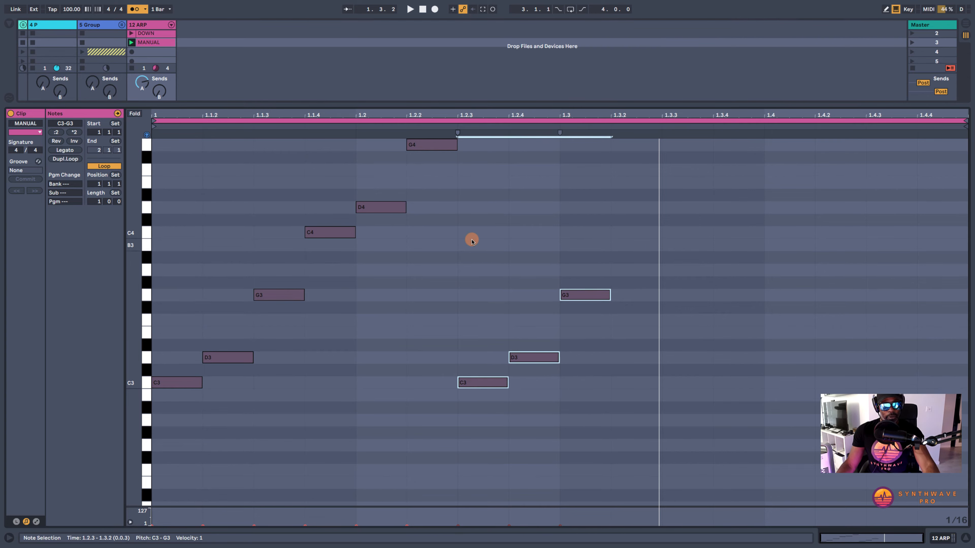
Duplicate the second C3, D3 and G3 group to 1.3.2, transpose the copies up two octaves and play the clip.
key("ctrl+d")
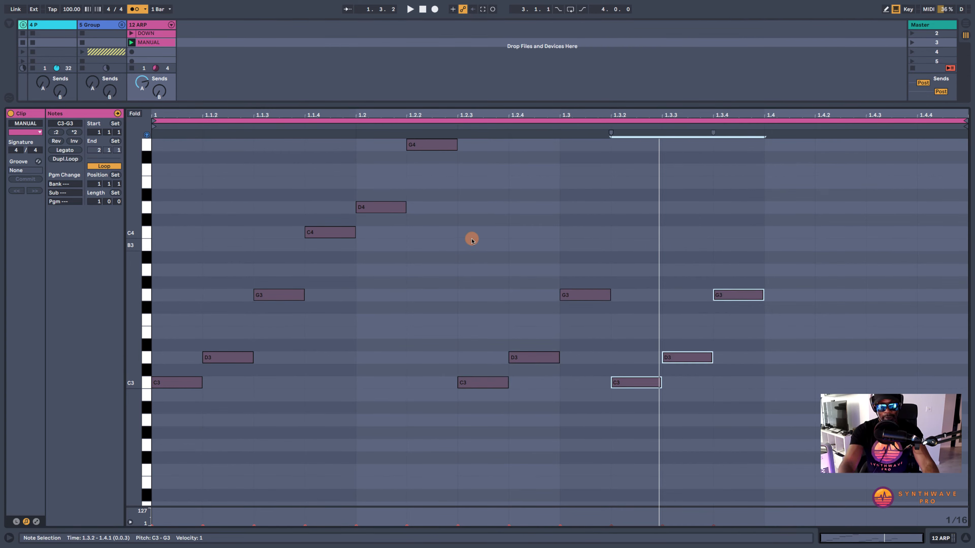
key("shift+Up")
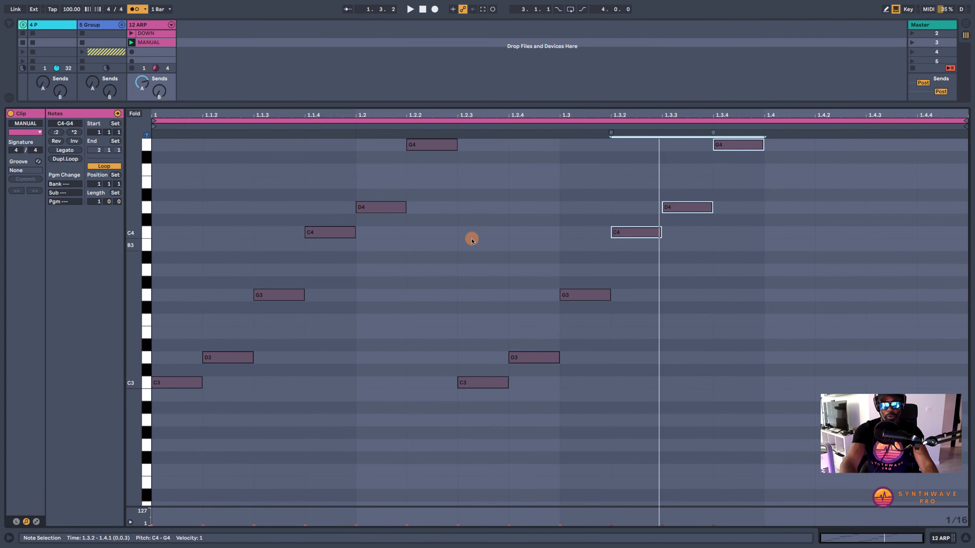
key("shift+Up")
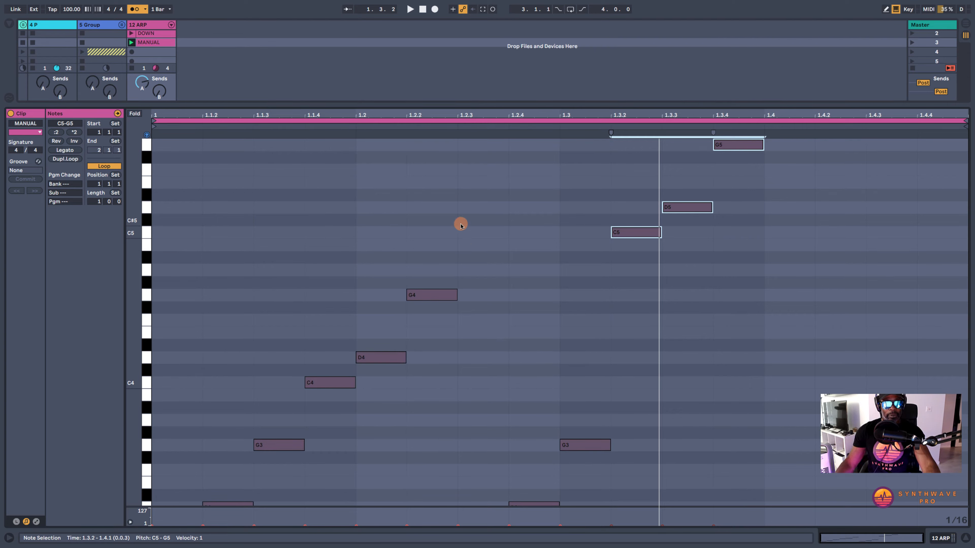
key("space")
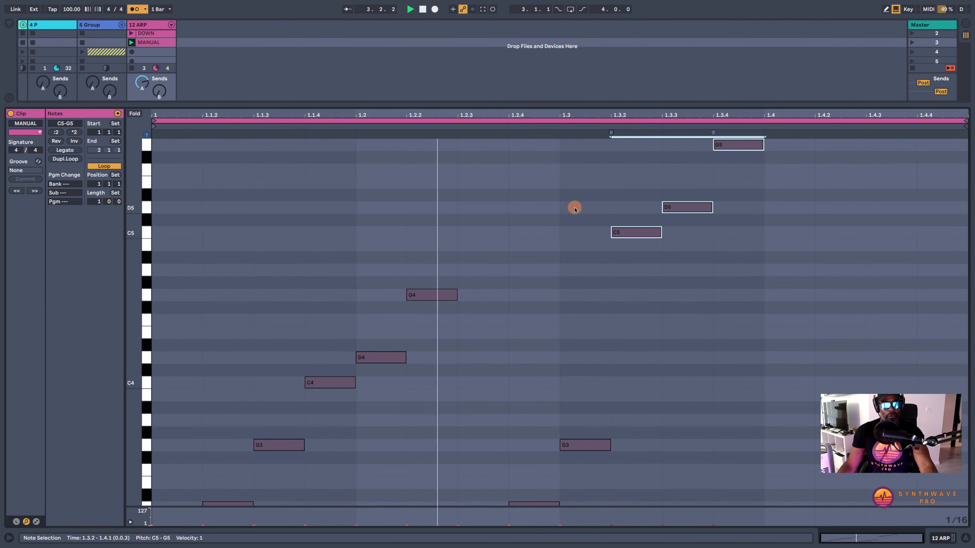
key("space")
Shorten the MANUAL clip's loop to three beats, ending at 1.4.1, and play back the repeating pattern.
left_click_drag(137, 287, 135, 287)
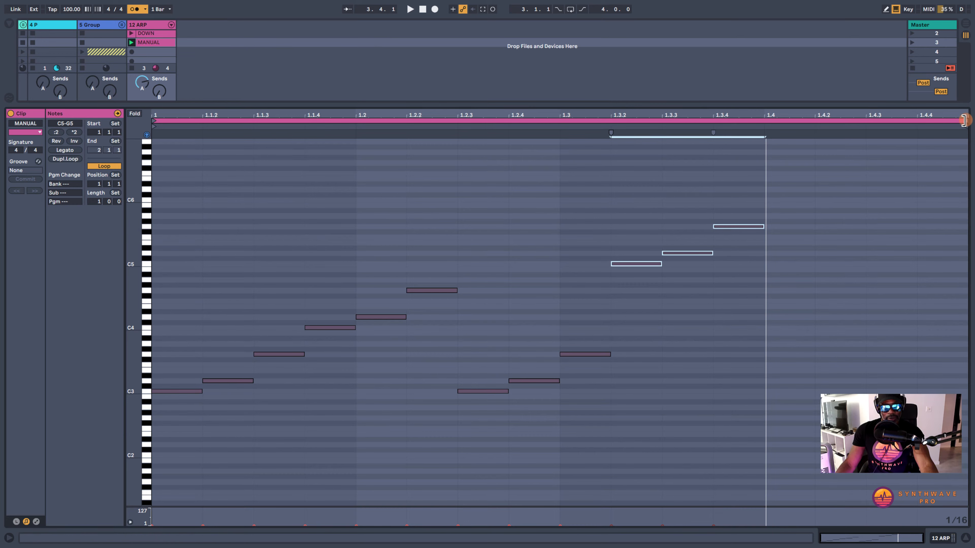
left_click_drag(964, 121, 762, 122)
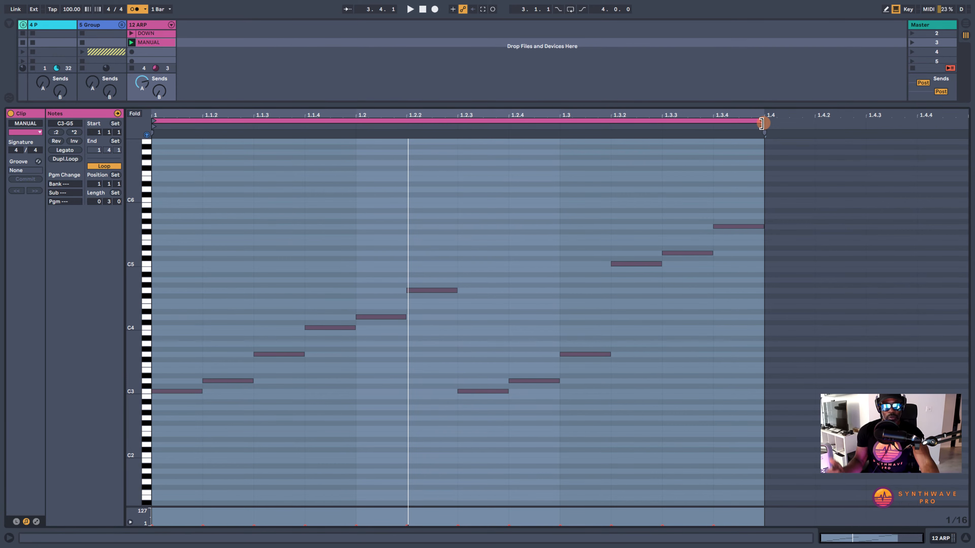
key("space")
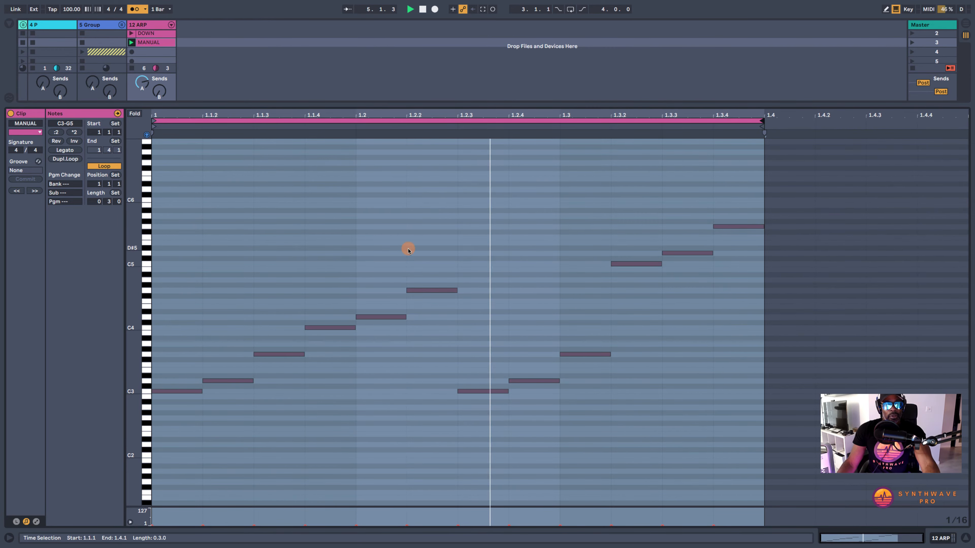
key("space")
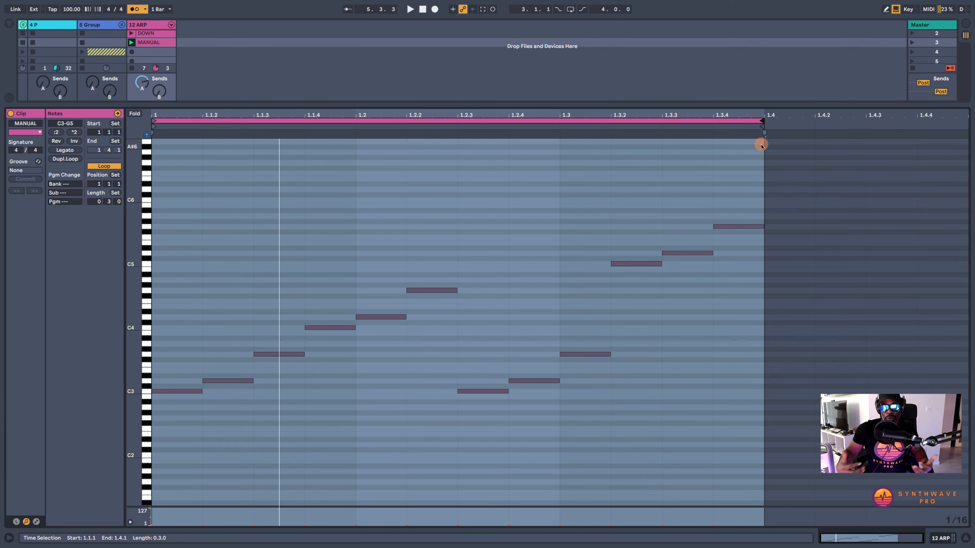
key("space")
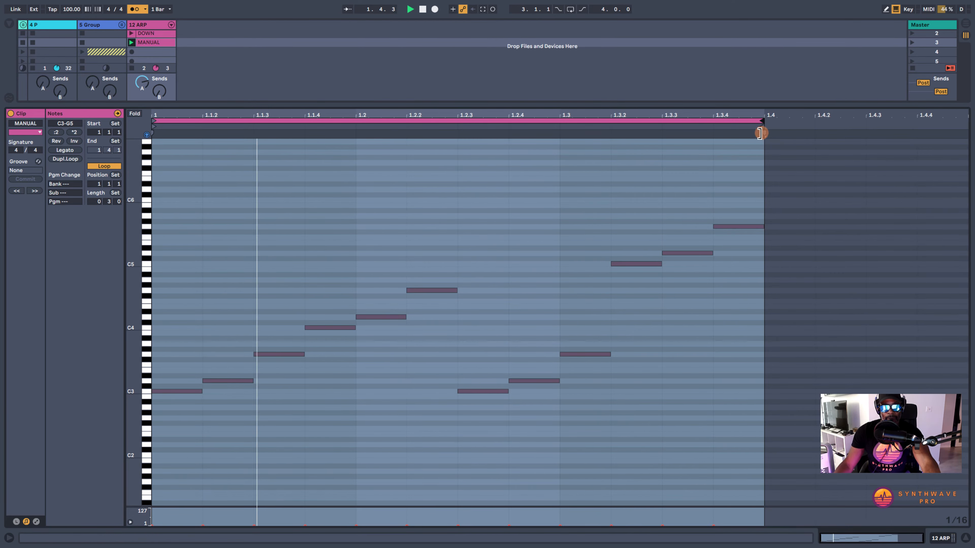
key("space")
Extend the MANUAL clip's loop to one full bar and play it to hear the gap after the last note.
left_click_drag(761, 122, 966, 122)
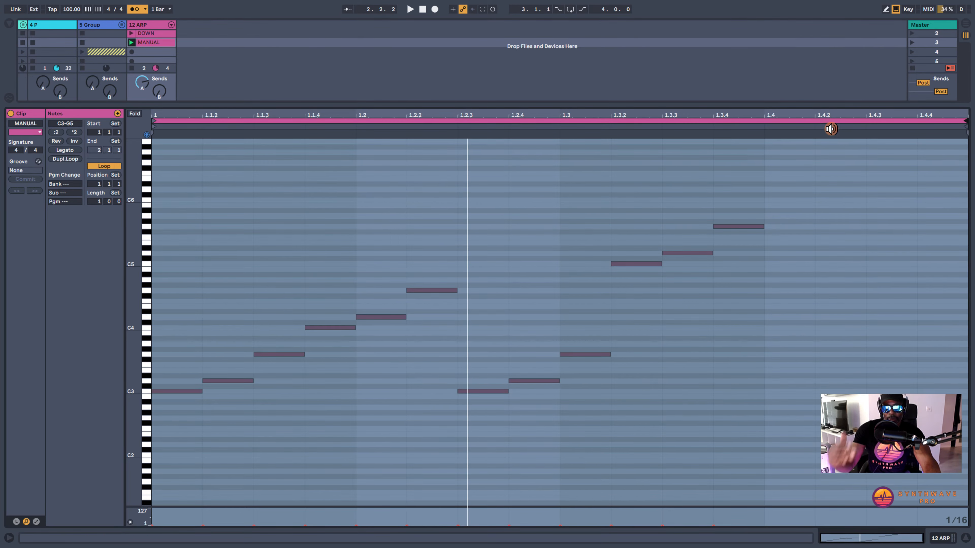
key("space")
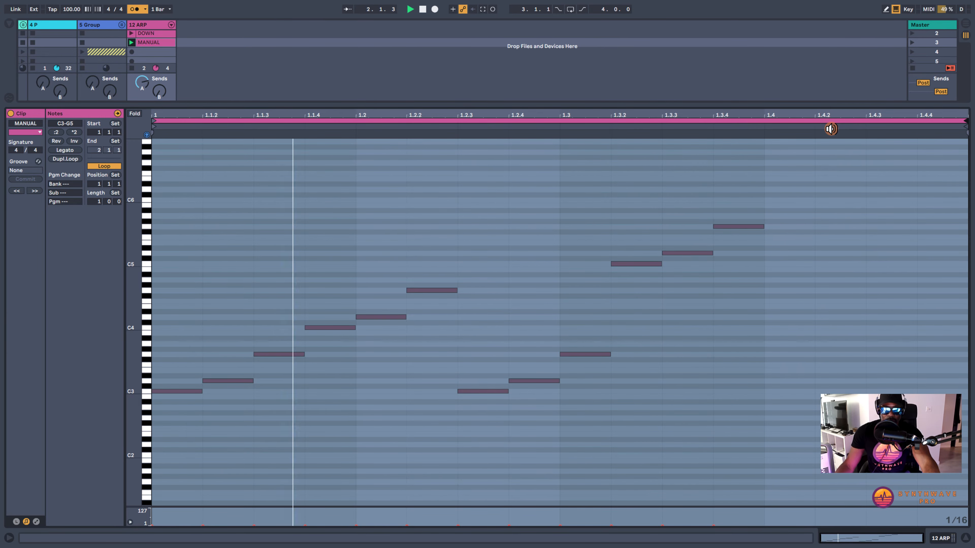
key("space")
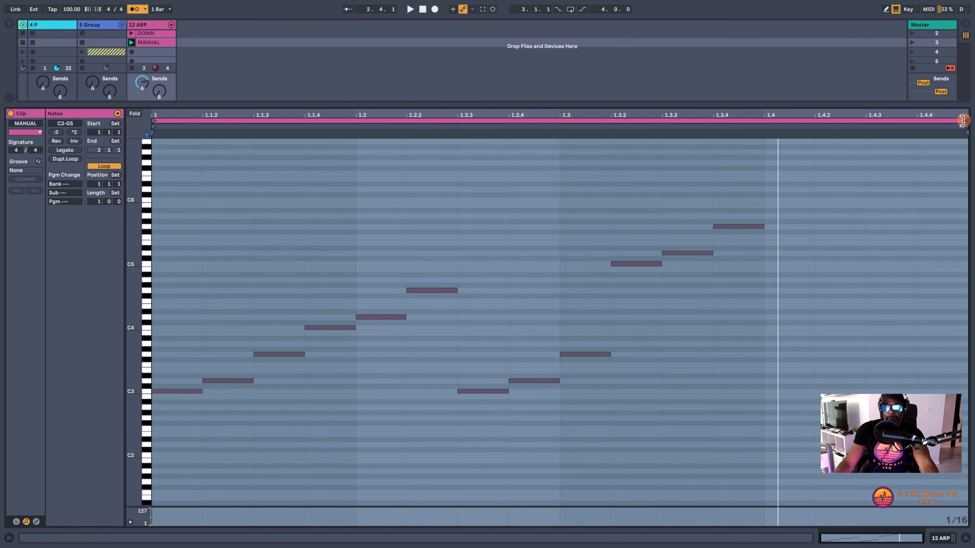
Set the MANUAL clip's loop end to 1.4.1 for a three-beat length and listen to the loop.
left_click_drag(961, 121, 769, 132)
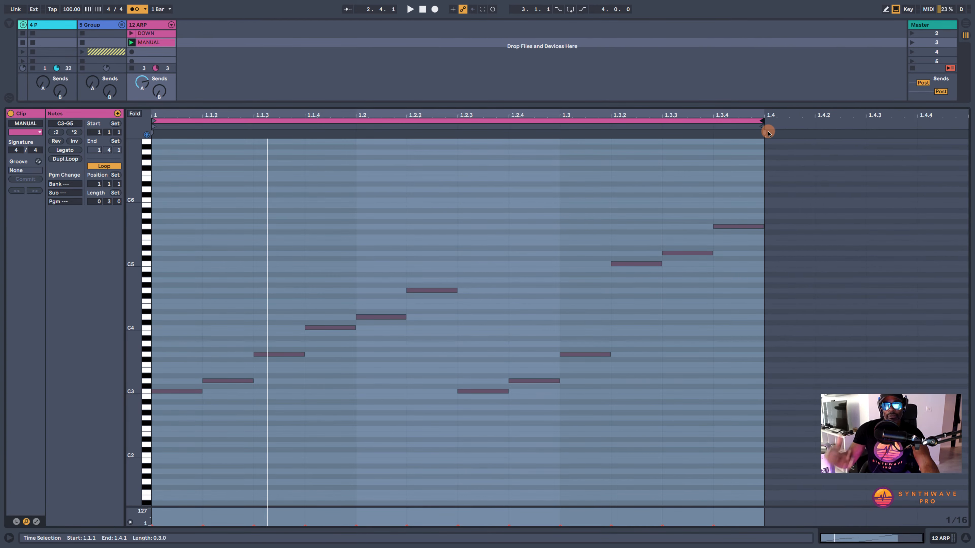
key("space")
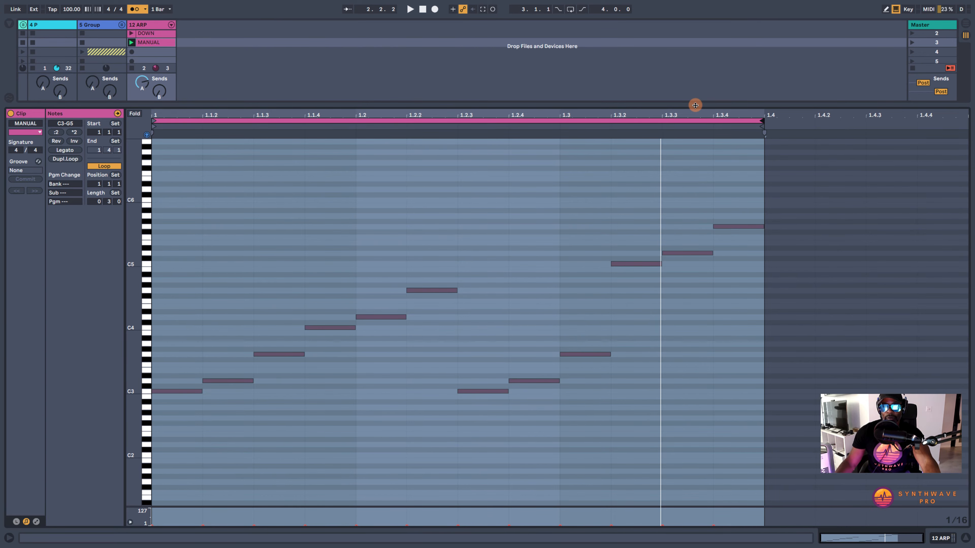
Mute the 5 Group track and play the MANUAL arpeggio together with the P track, both tracks active.
left_click_drag(385, 106, 369, 255)
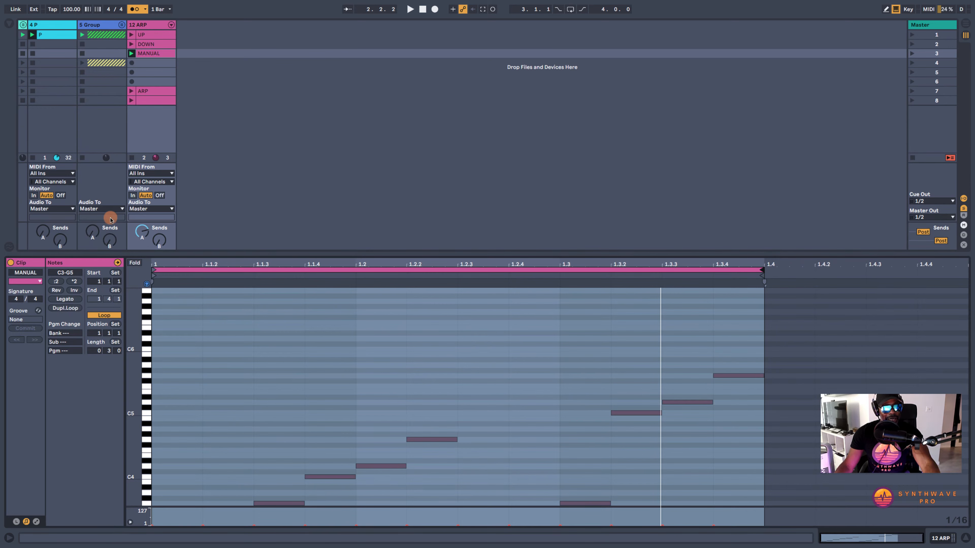
left_click_drag(174, 255, 174, 326)
left_click(93, 295)
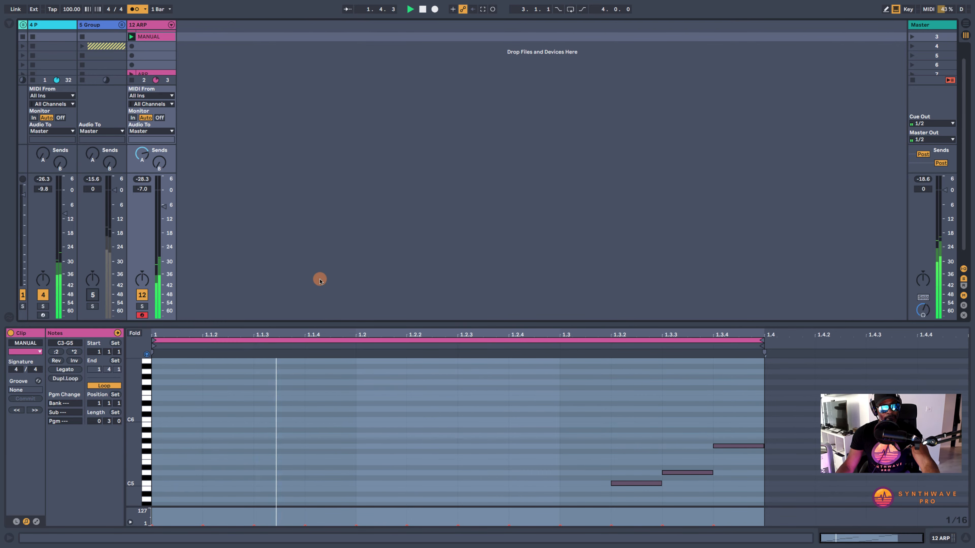
scroll(67, 62, "up", 2)
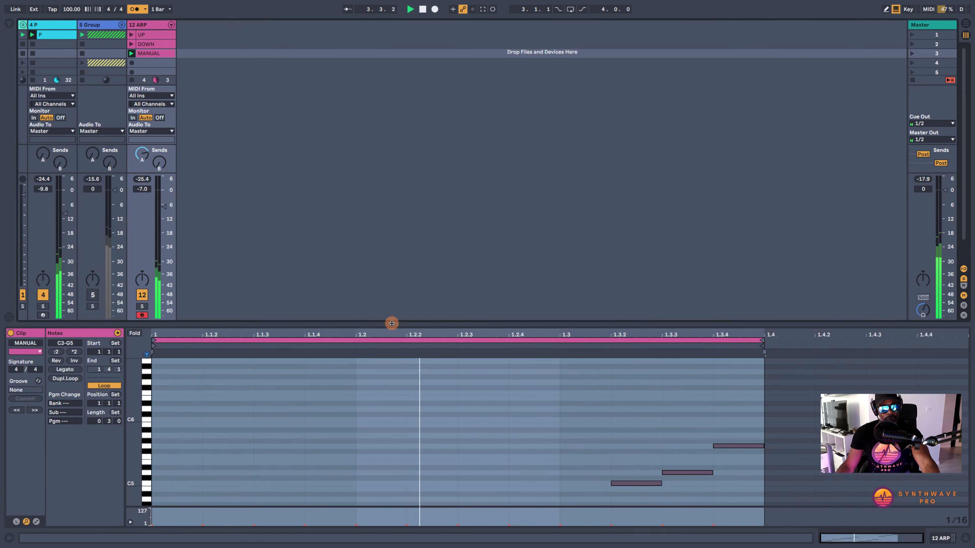
left_click_drag(392, 324, 405, 180)
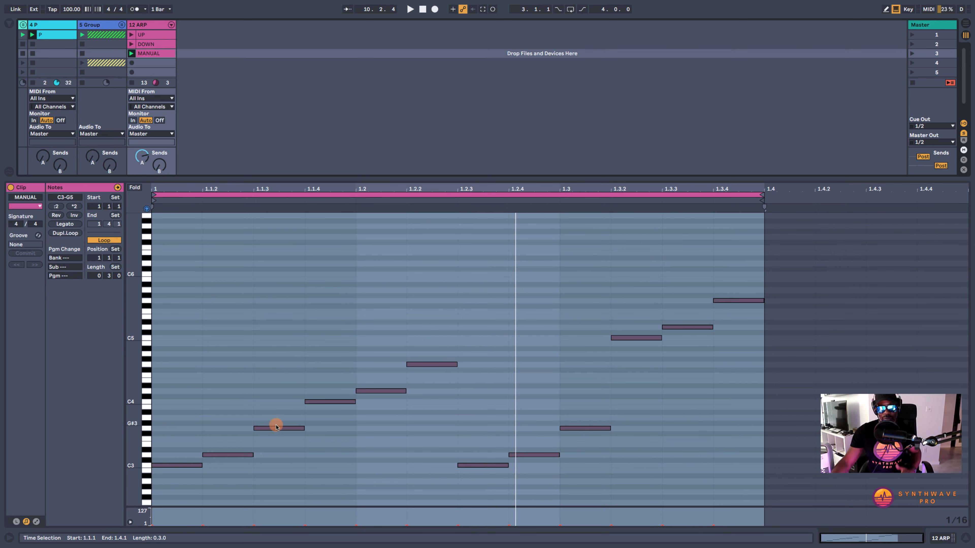
Replay the three-beat MANUAL arpeggio together with the P track for about two bars and stop playback.
key("space")
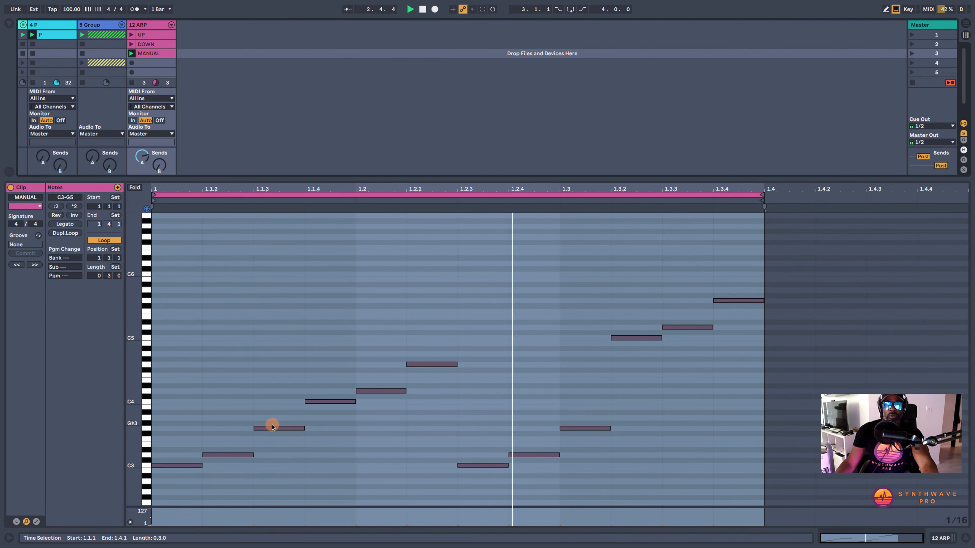
key("space")
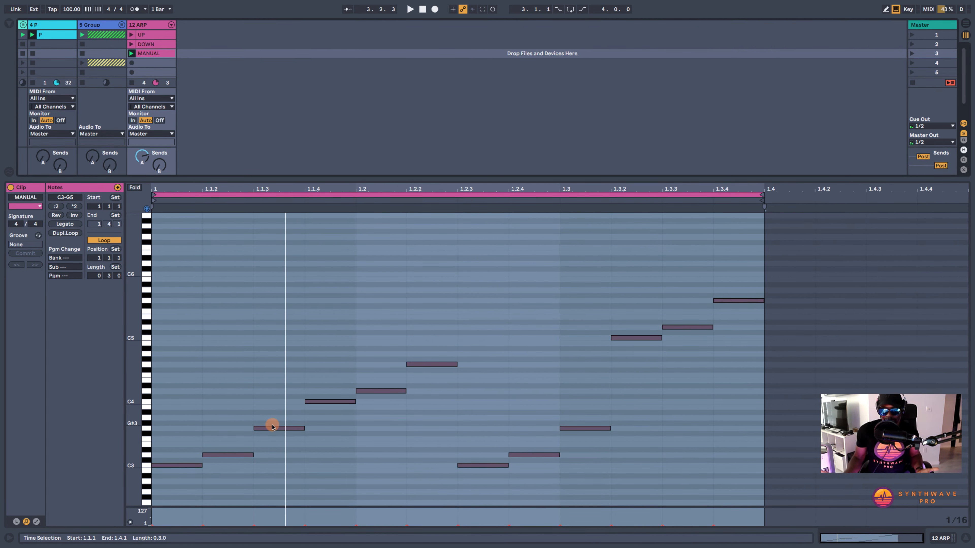
Enlarge the MANUAL clip's note editor until the note names are readable, bring C3 to G5 into view and clear the time selection.
left_click_drag(131, 435, 133, 435)
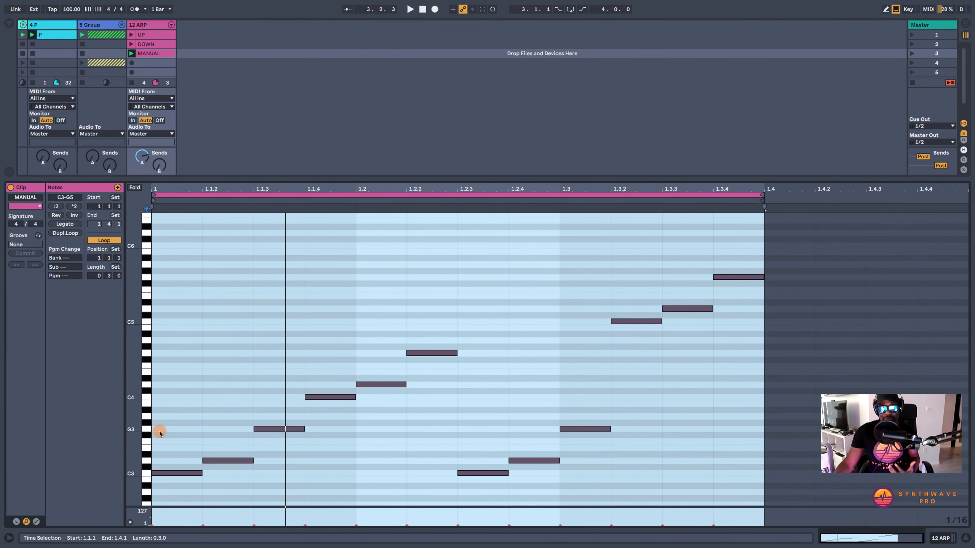
scroll(159, 431, "down", 3)
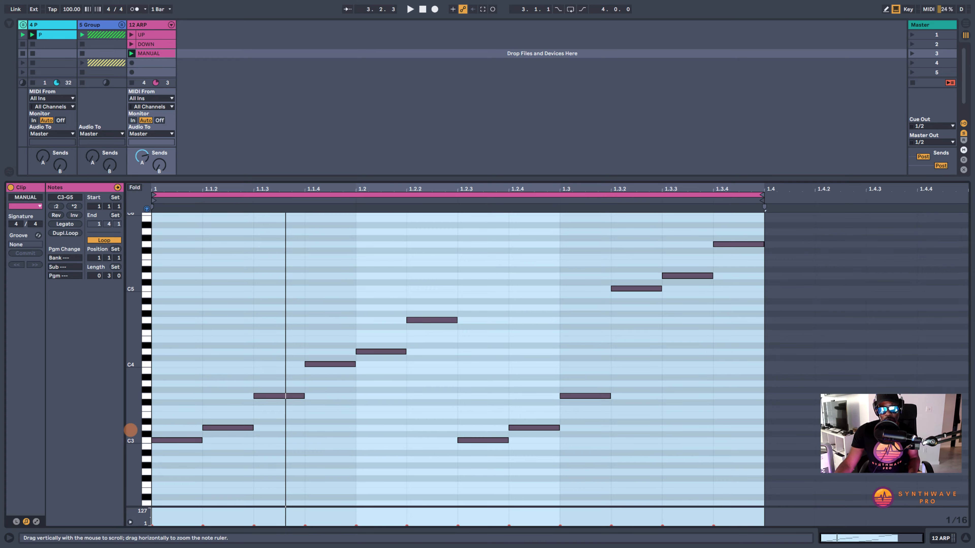
left_click_drag(131, 431, 132, 431)
left_click_drag(340, 180, 354, 113)
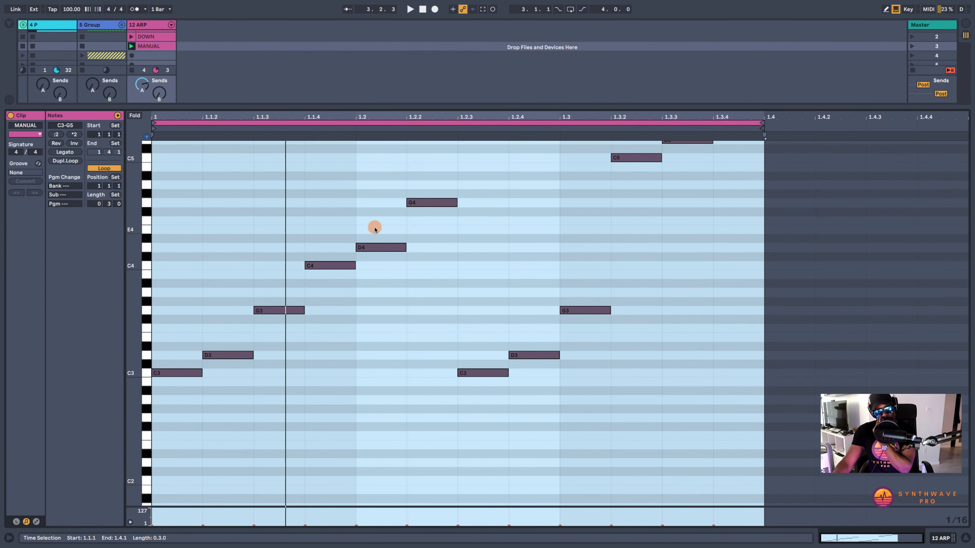
scroll(371, 246, "up", 3)
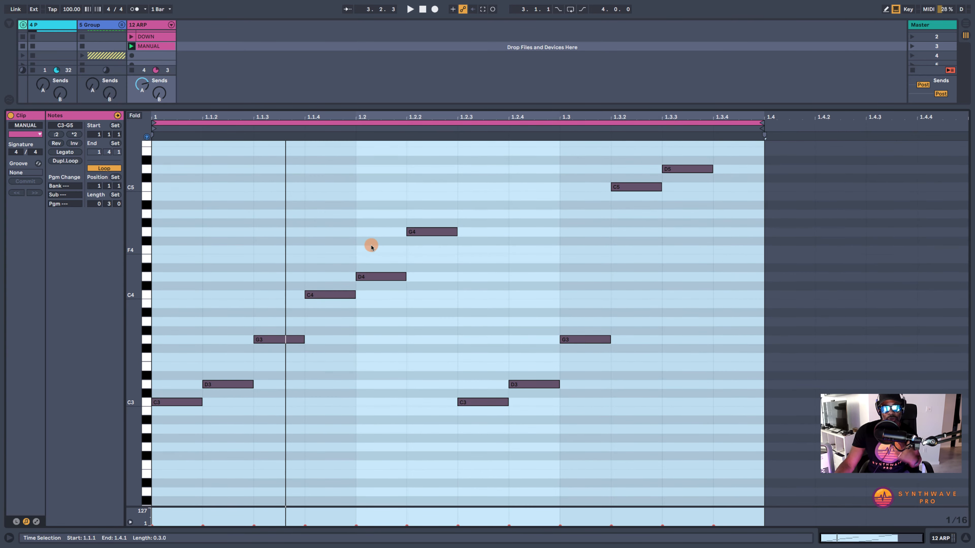
scroll(371, 246, "up", 5)
left_click(341, 263)
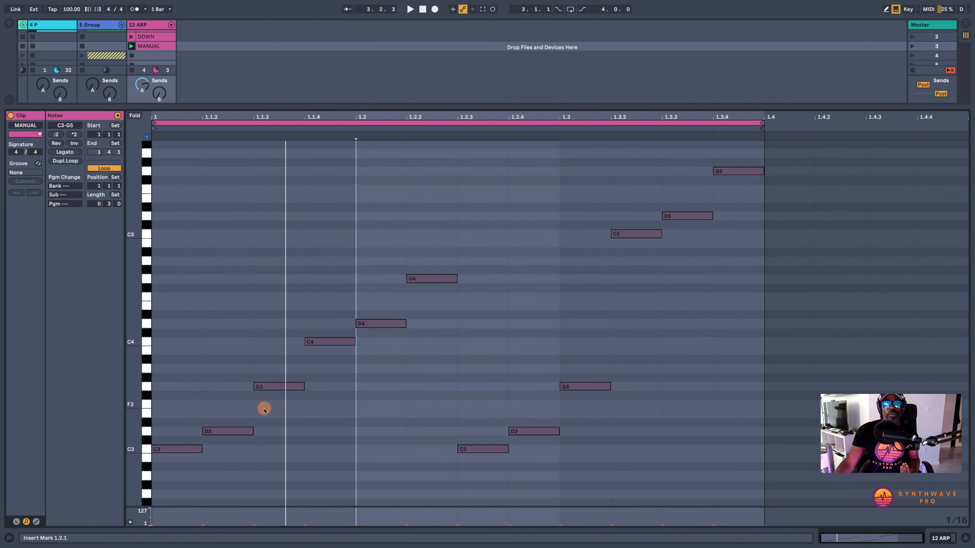
Try the D4 note at 1.2.1 one octave lower on D3, and return it to D4.
left_click(372, 326)
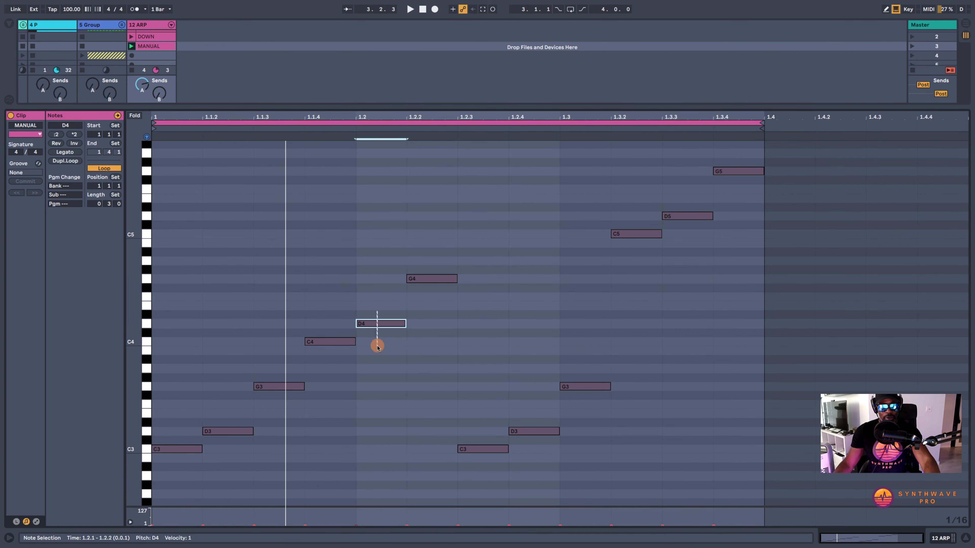
key("shift+Down")
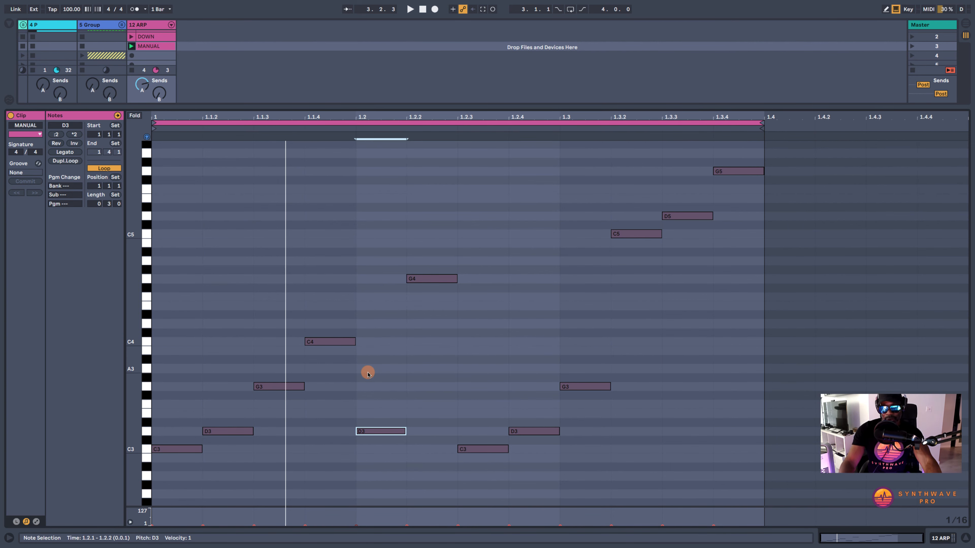
key("shift+Up")
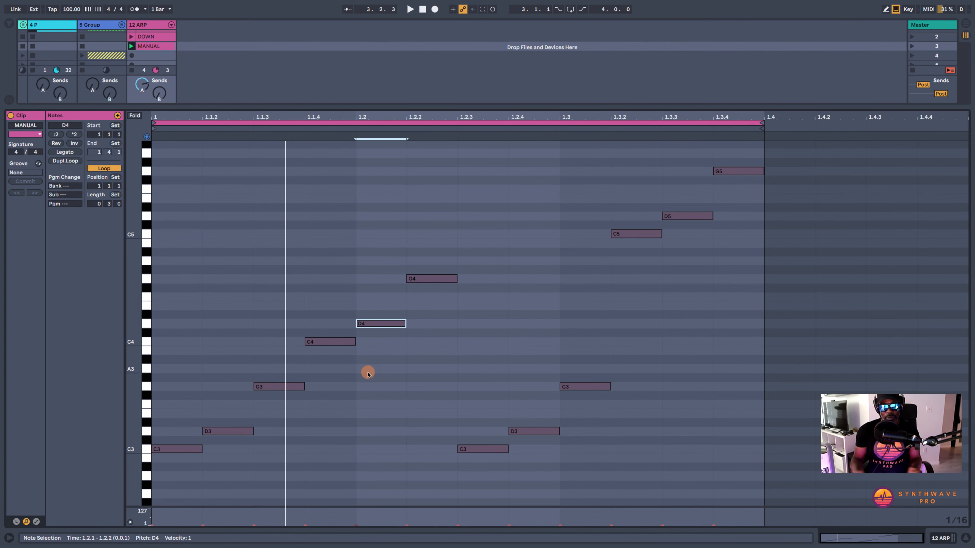